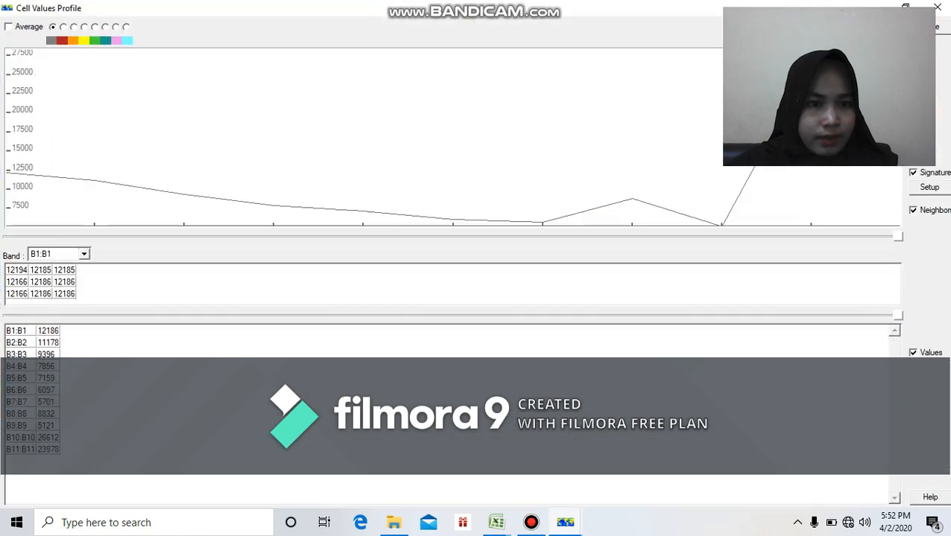
- Restore the Cell Values Profile window and sample a mangrove pixel in the green area between the RGB 321 image's two northern bays
left_click(902, 6)
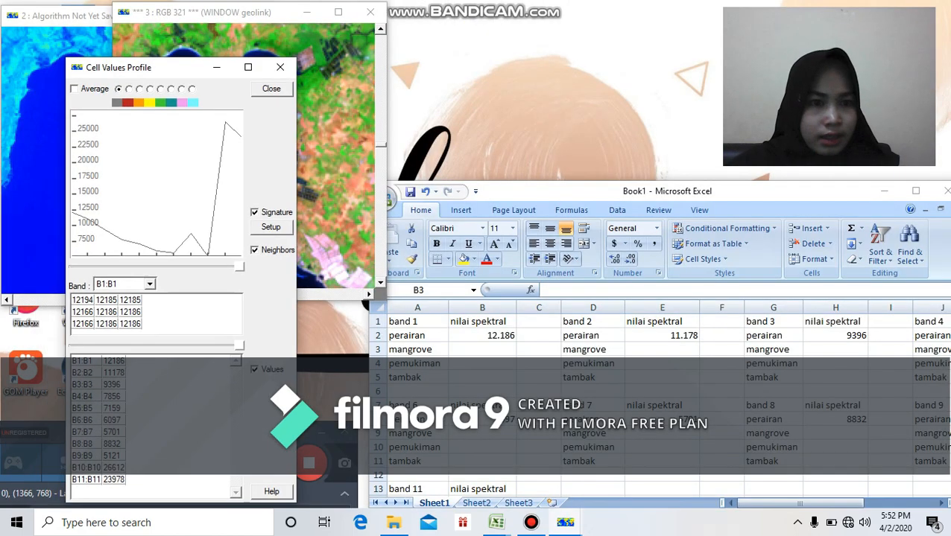
left_click_drag(138, 45, 341, 21)
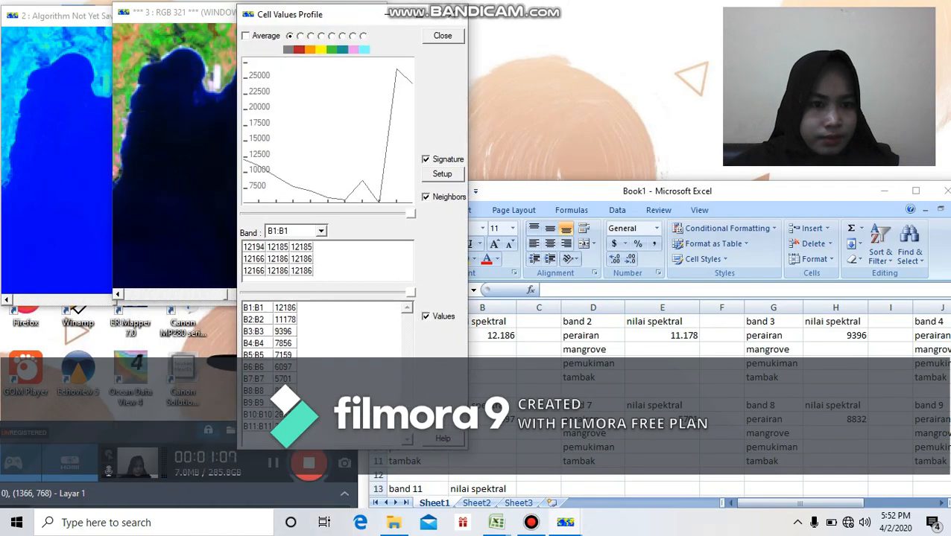
left_click(220, 49)
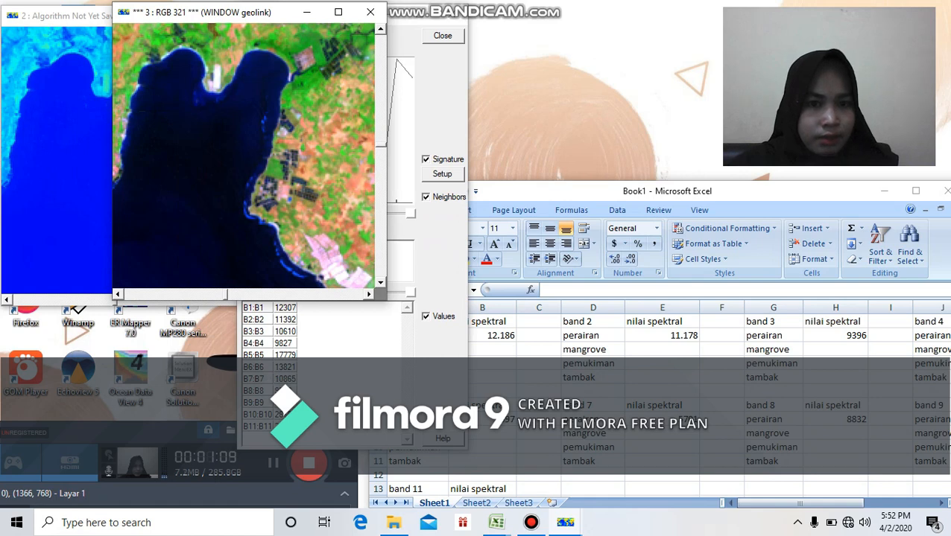
left_click(440, 96)
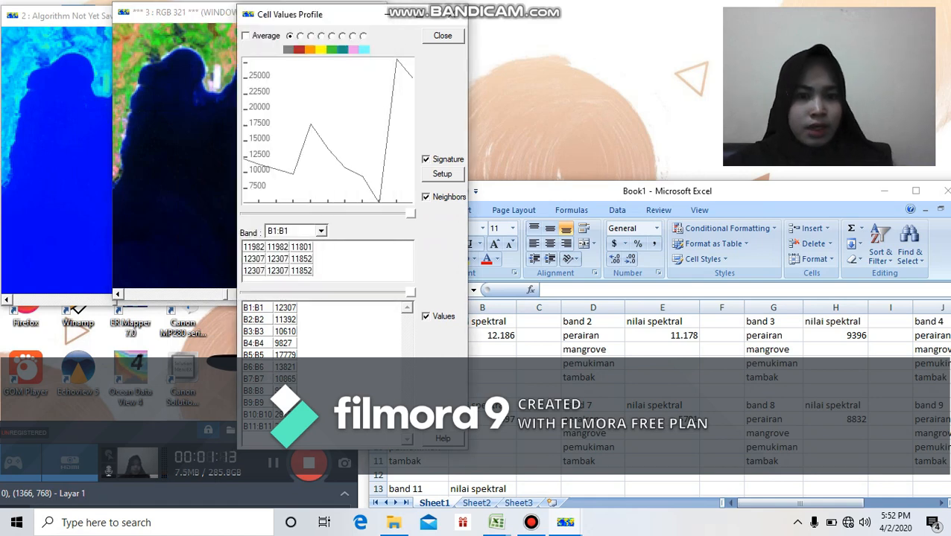
left_click_drag(346, 15, 256, 11)
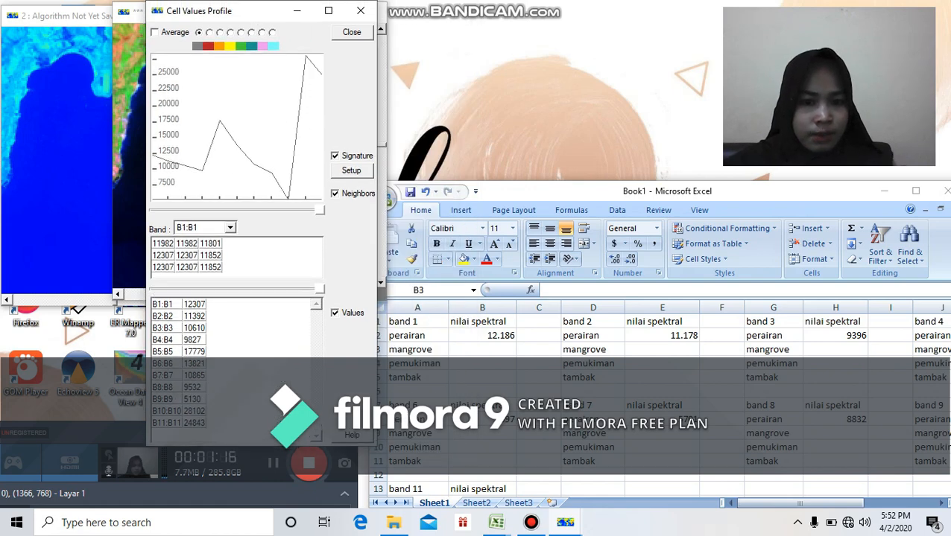
- In the Excel workbook, enter the mangrove spectral values: 12.307 for band 1 in B3 and 11.392 for band 2 in E3
left_click(482, 349)
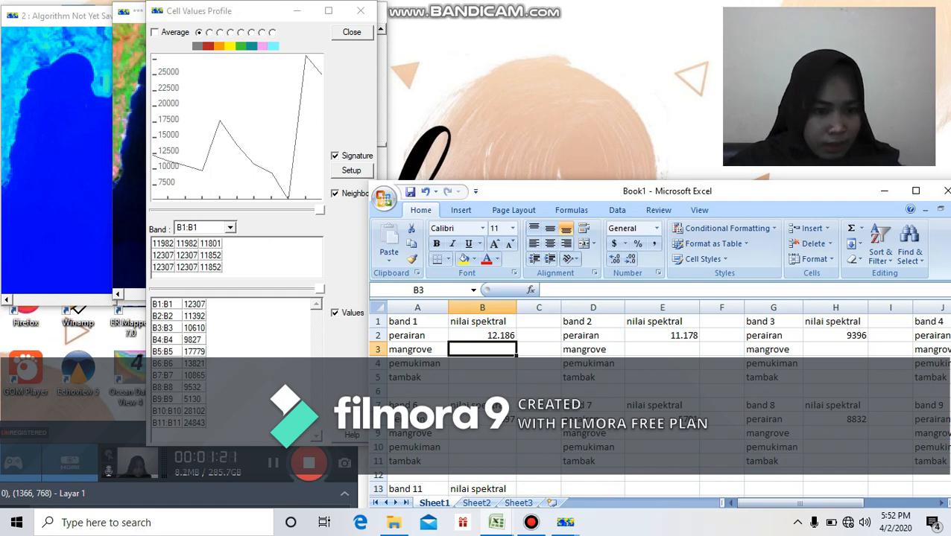
type("12.3")
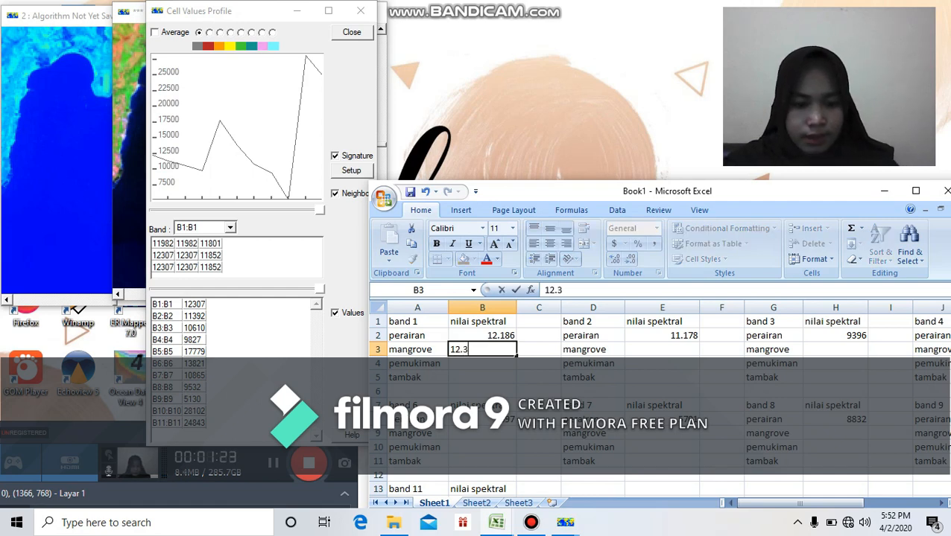
type("07")
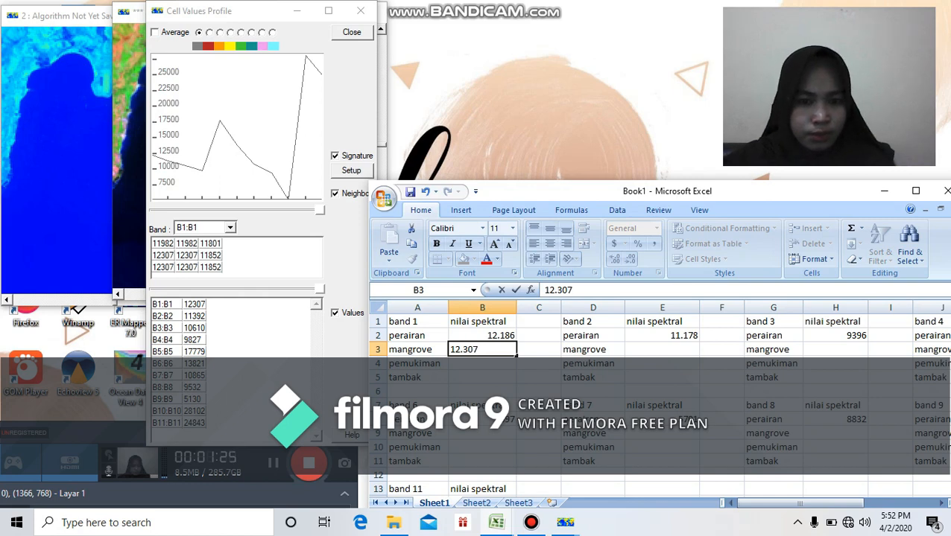
left_click(661, 349)
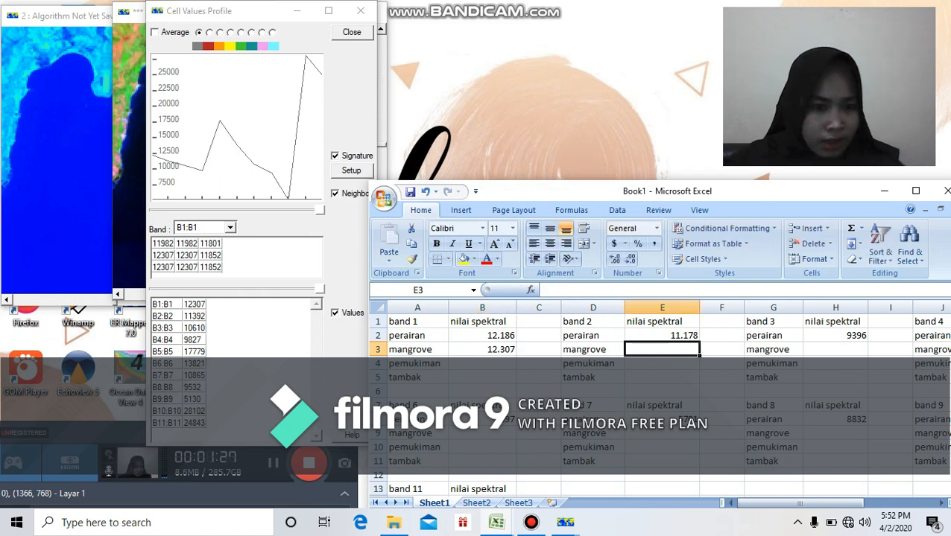
type("11.")
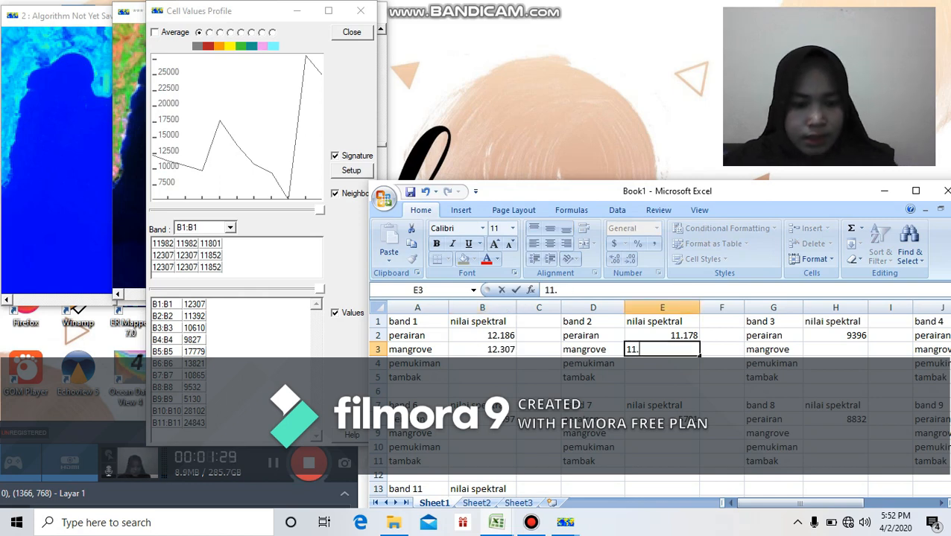
type("392")
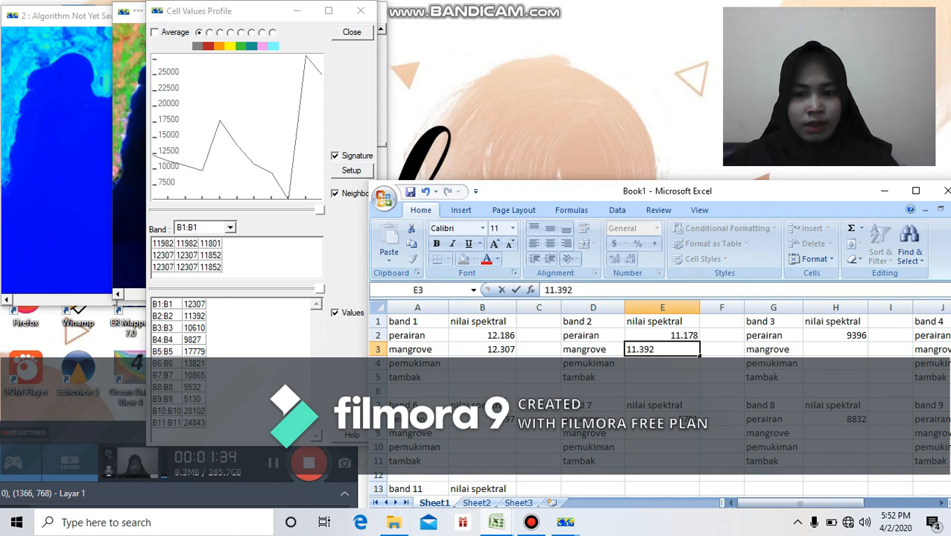
left_click(835, 349)
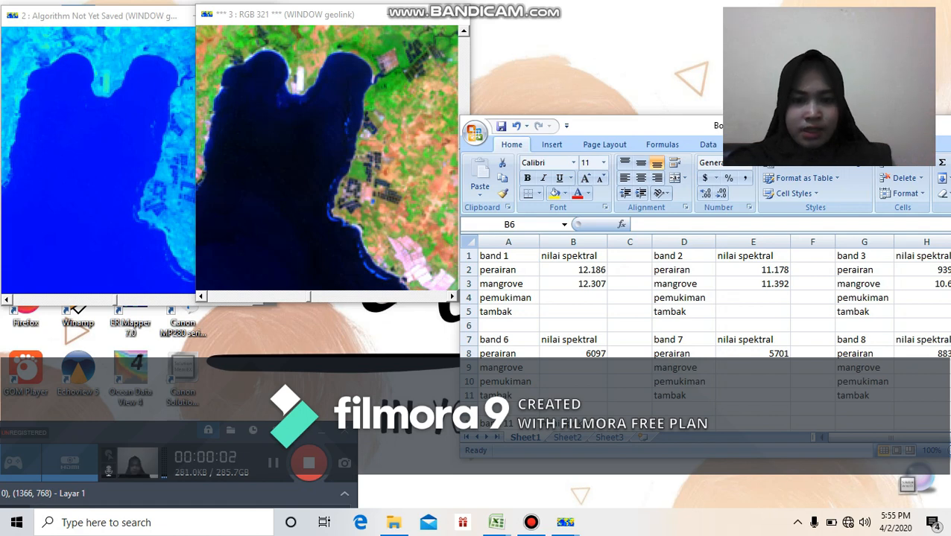
- Switch to ER Mapper, open the Cell Values Profile for the RGB 321 image and sample a pemukiman pixel in the southeastern pink-white patch
left_click(573, 326)
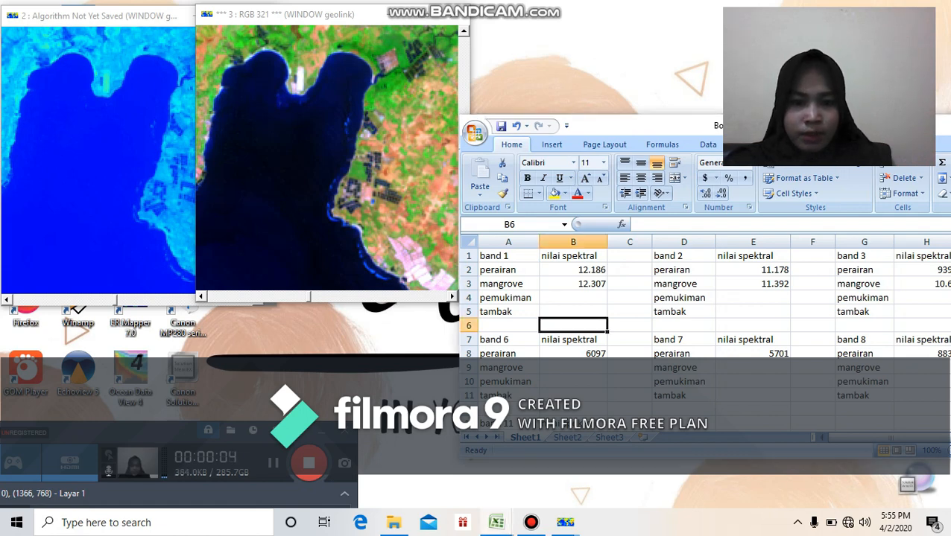
left_click(572, 298)
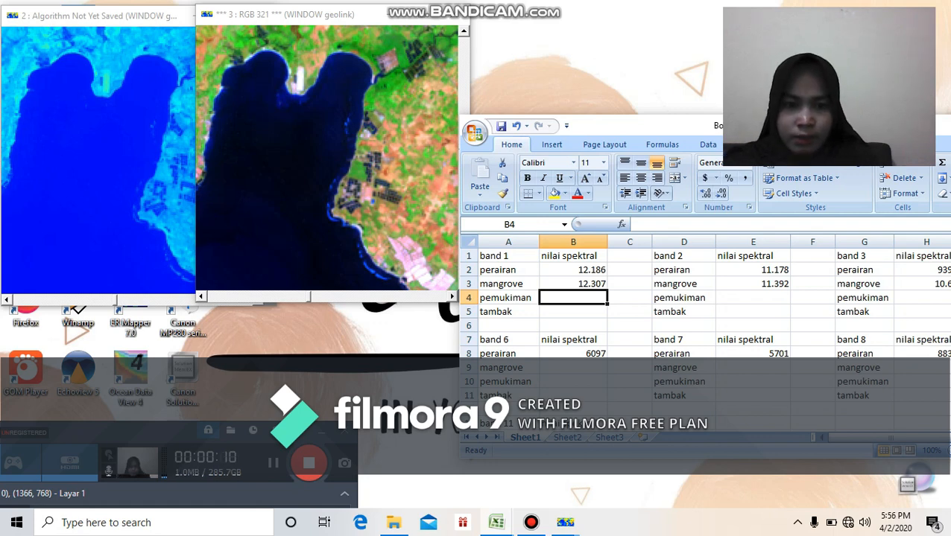
left_click(412, 266)
right_click(412, 266)
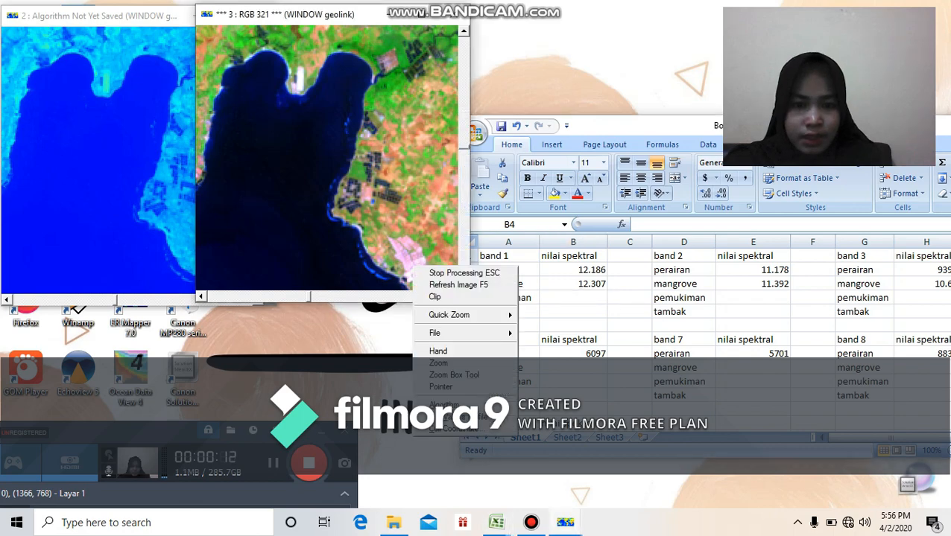
left_click(459, 417)
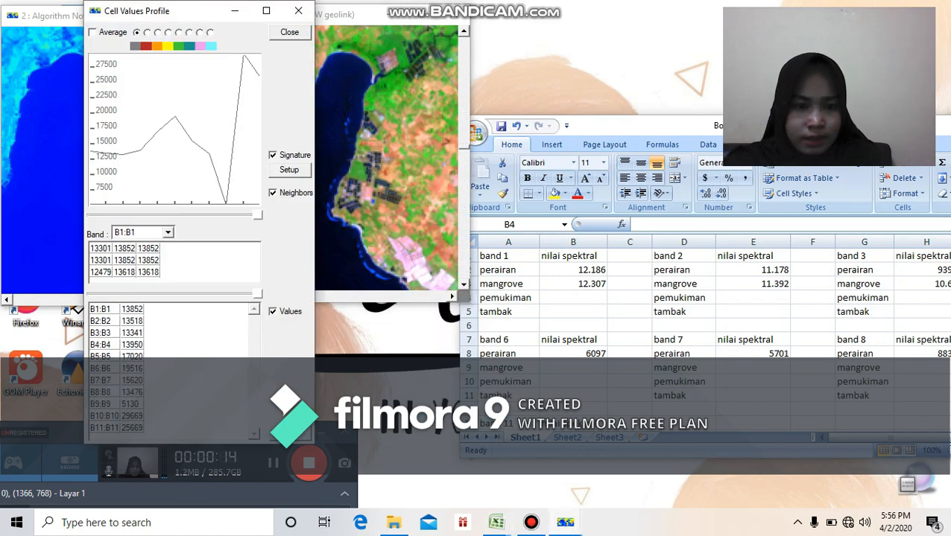
left_click(412, 265)
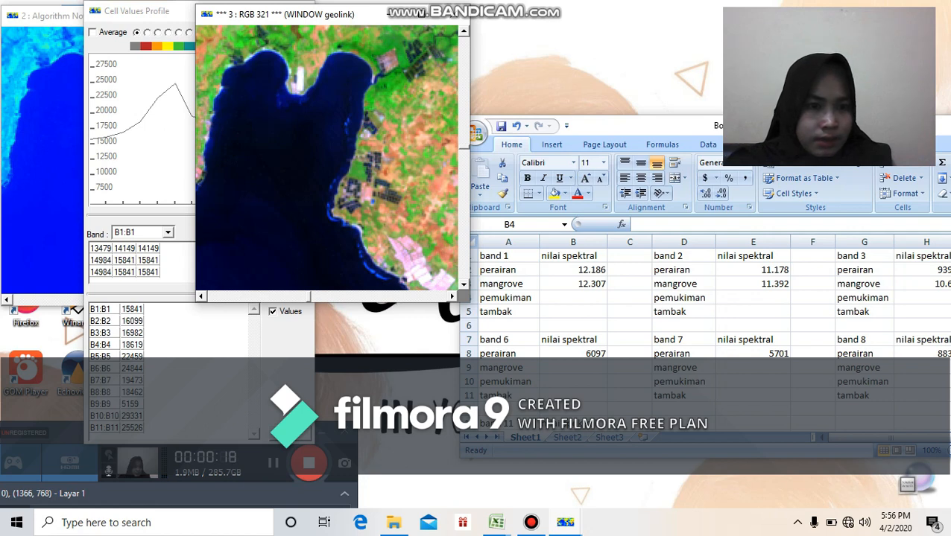
left_click(142, 11)
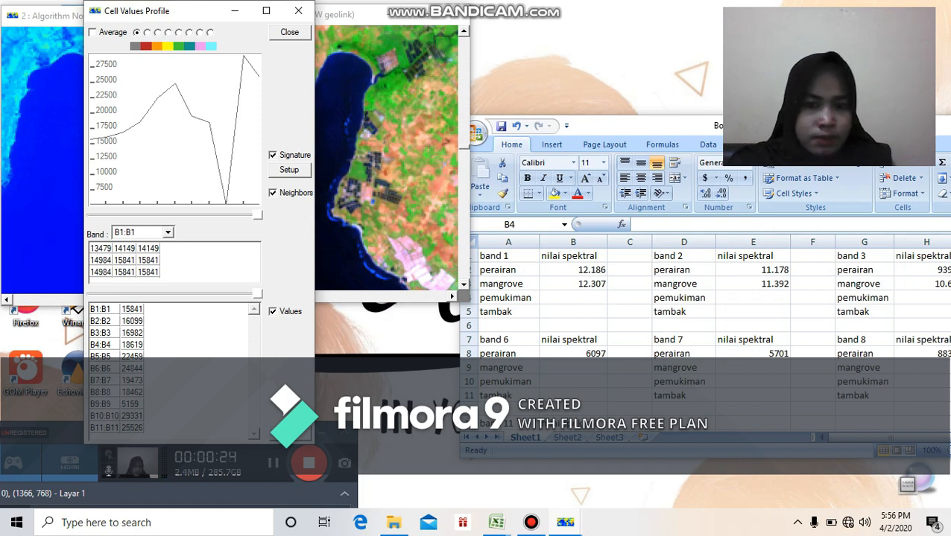
- In the Excel workbook, enter the pemukiman spectral values: 15.841 for band 1 in B4 and 16.099 for band 2 in E4
left_click(573, 298)
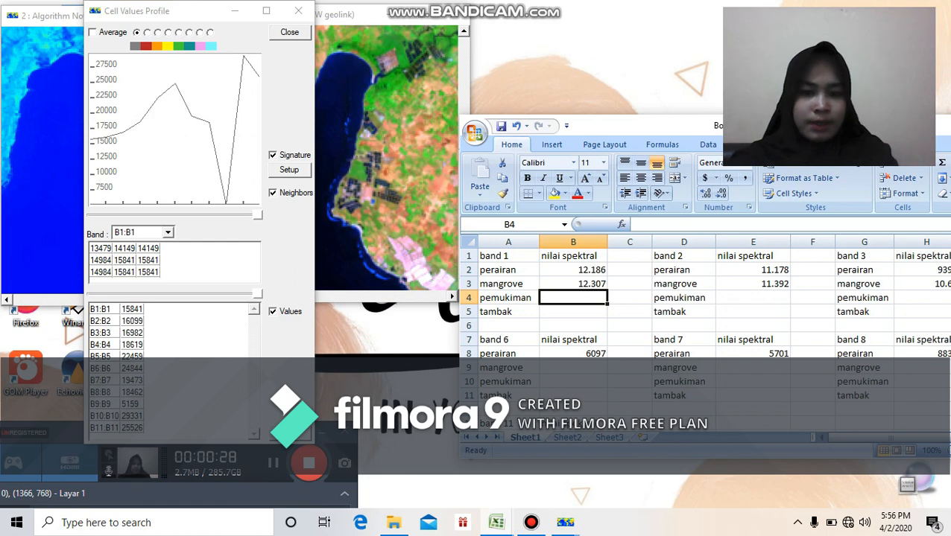
type("15")
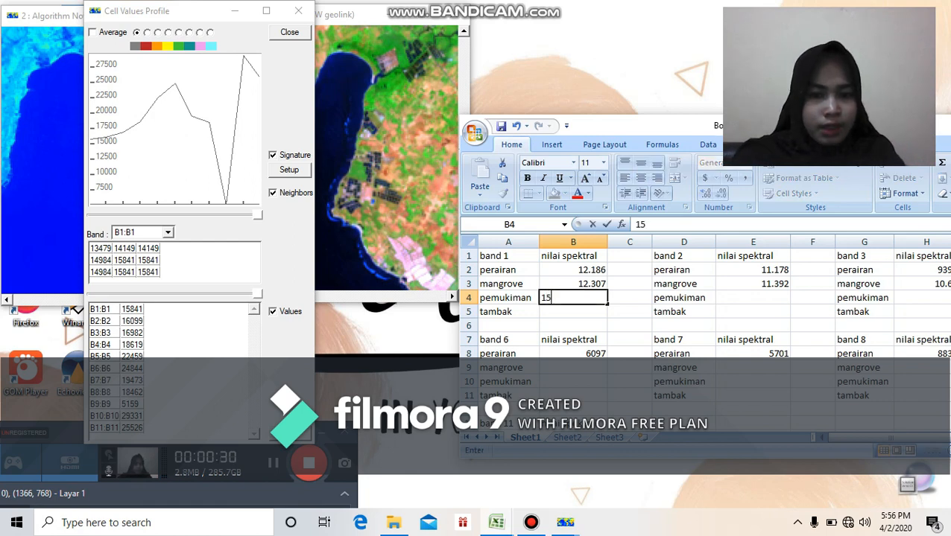
type(".841")
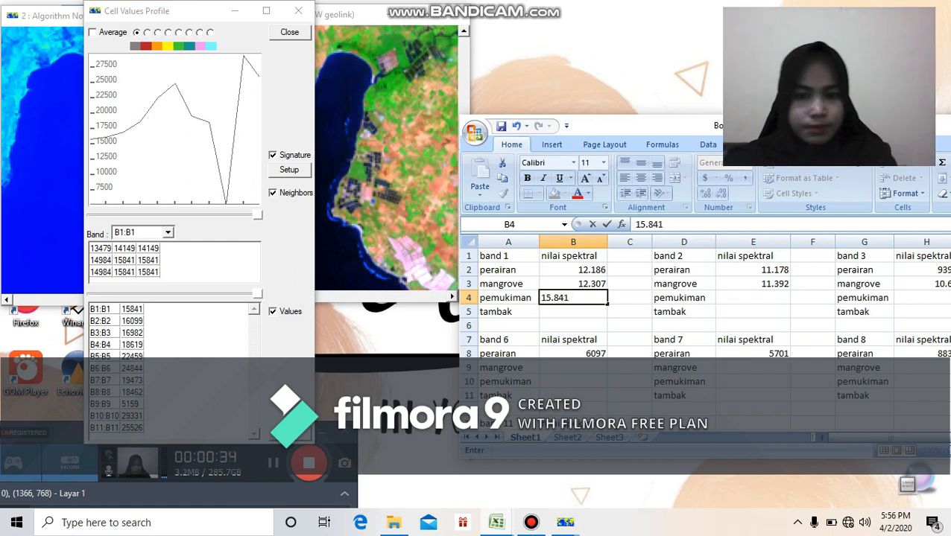
left_click(753, 298)
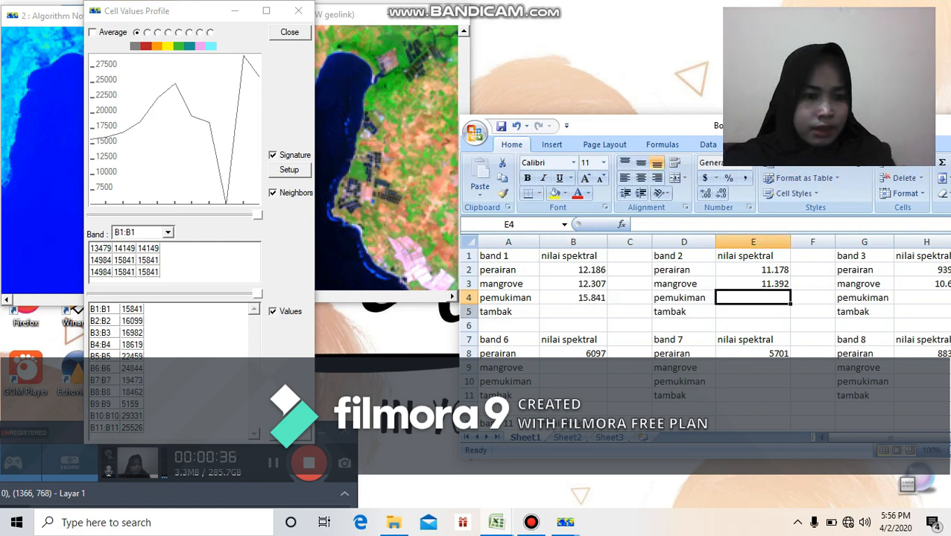
type("16.")
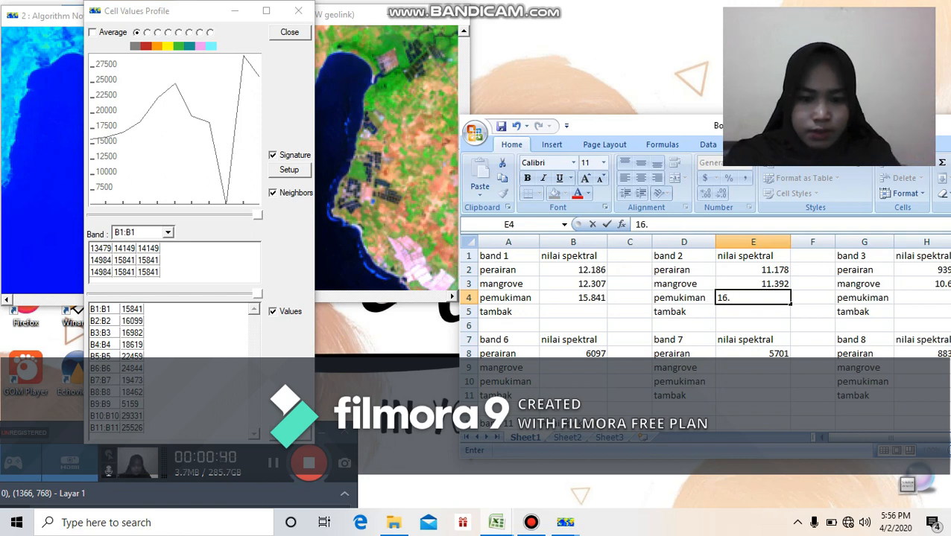
type("099")
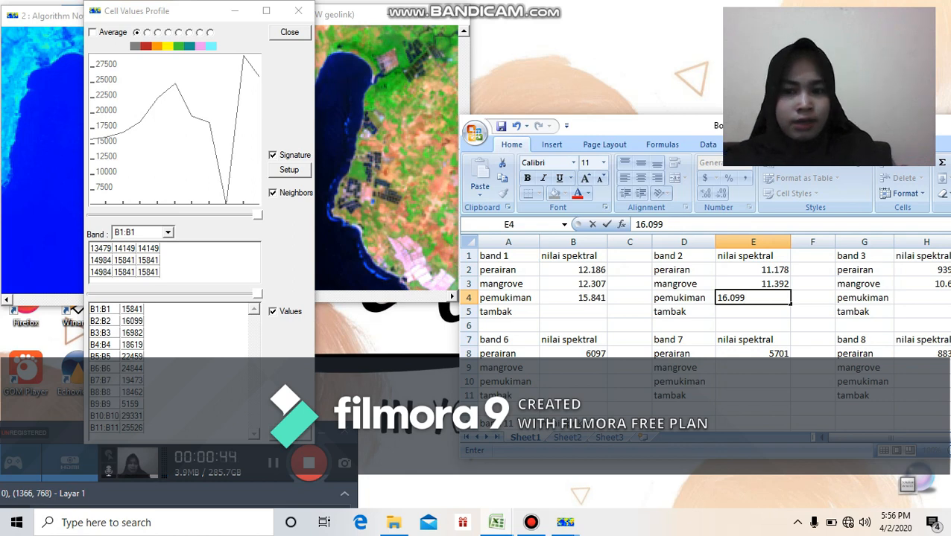
left_click(926, 298)
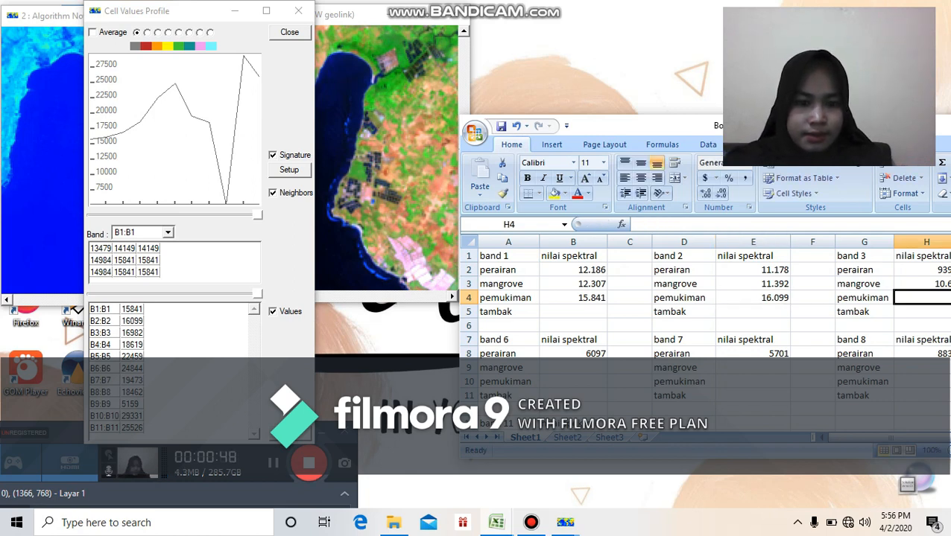
- Reopen the Cell Values Profile in ER Mapper and sample a tambak pixel in the dark rectangular ponds along the eastern coast
left_click(289, 32)
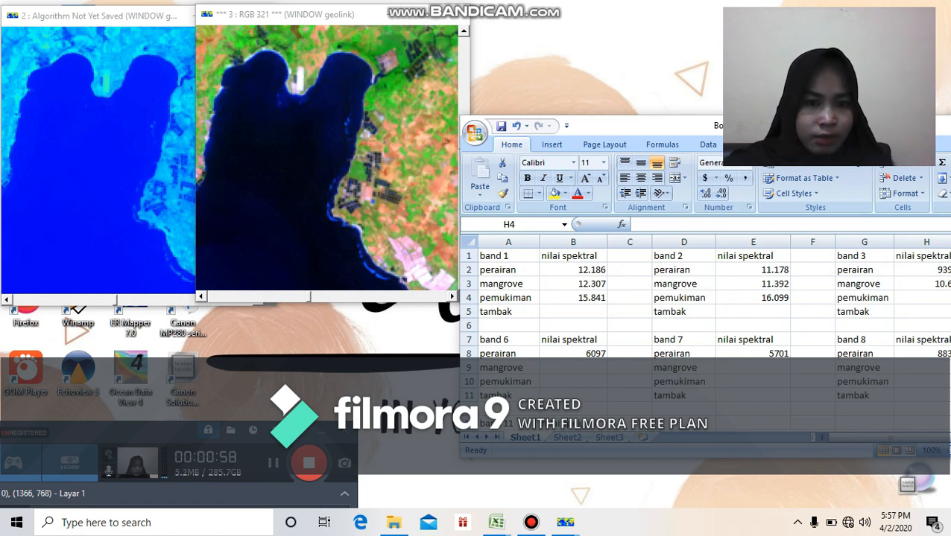
right_click(382, 200)
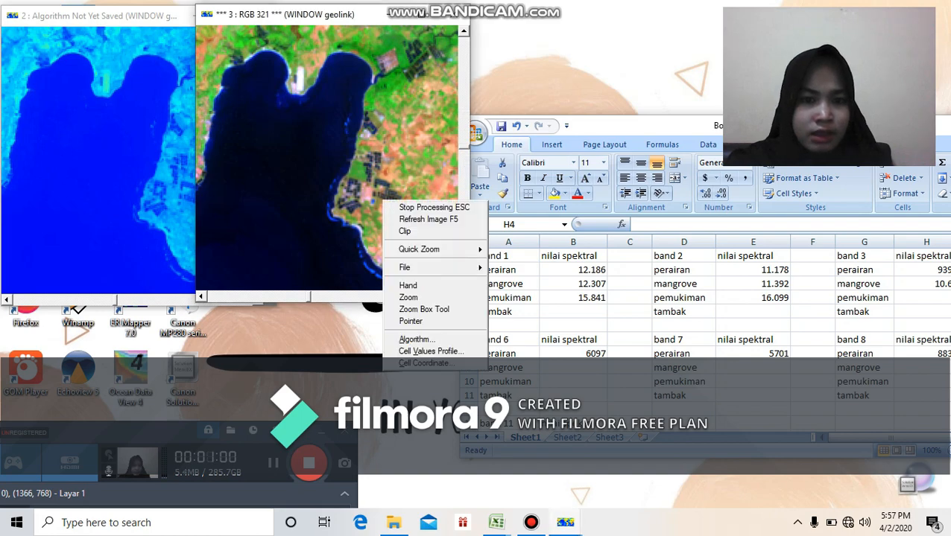
left_click(429, 351)
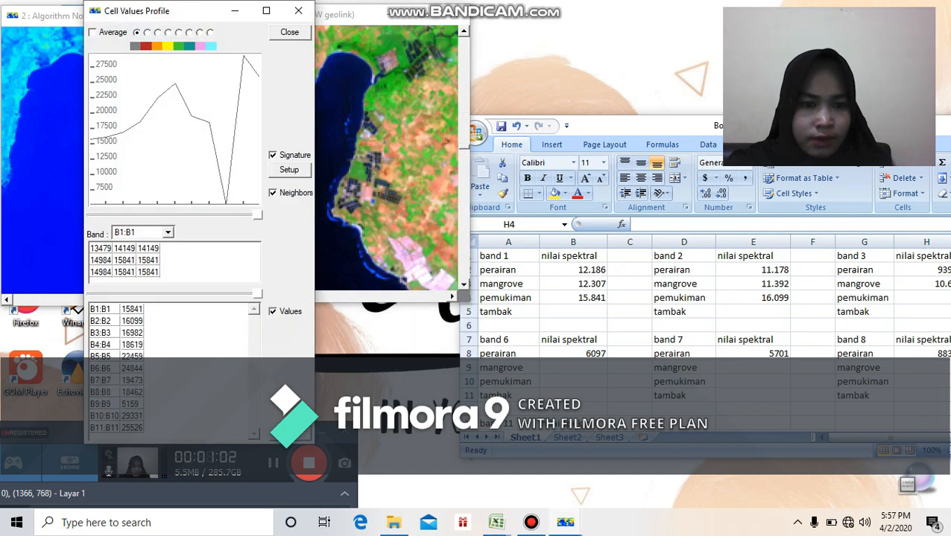
left_click(380, 193)
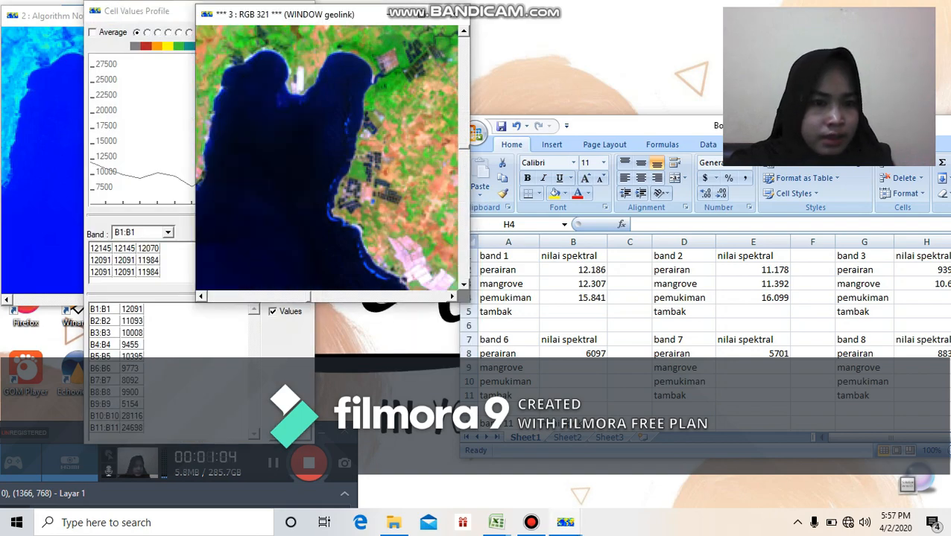
left_click(142, 12)
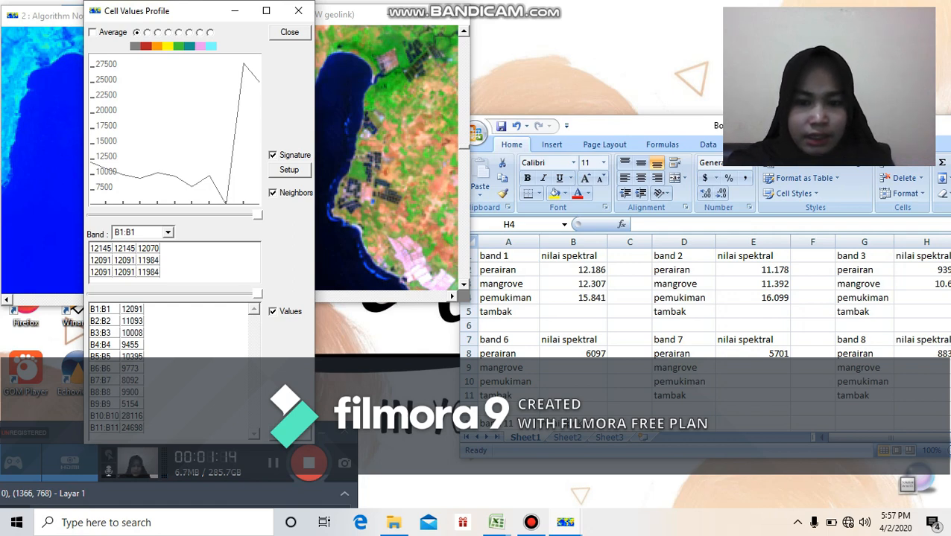
- In the Excel workbook, enter the tambak spectral values: 12.091 for band 1 in B5 and 11.093 for band 2 in E5
left_click(572, 311)
left_click(573, 311)
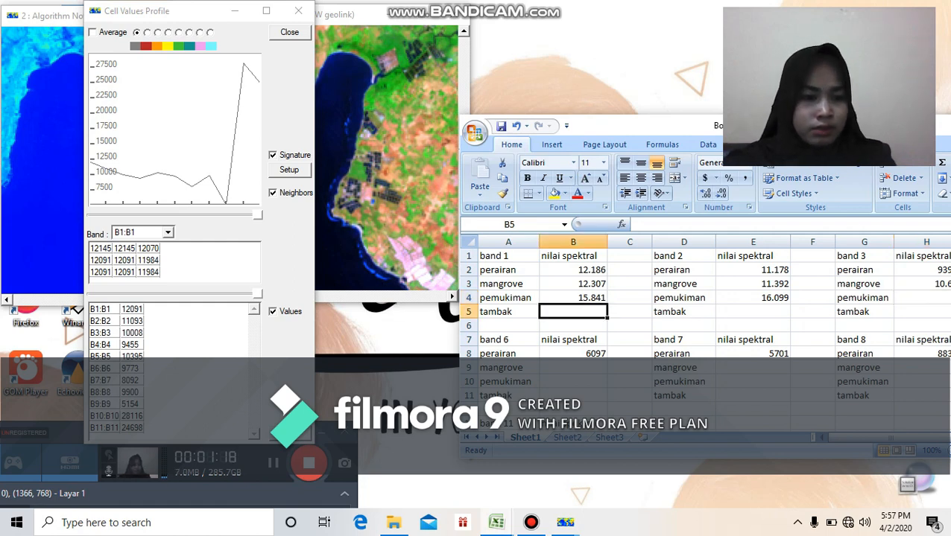
type("12")
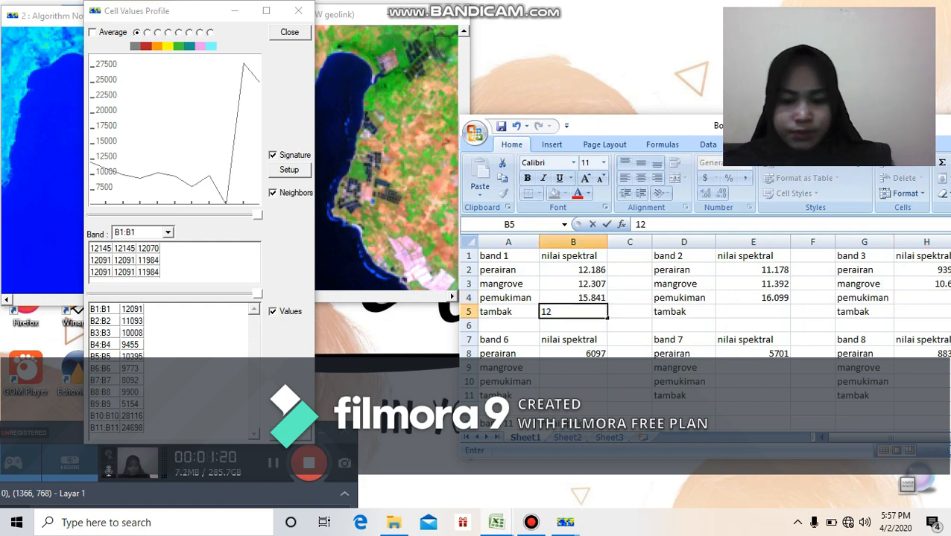
type(".091")
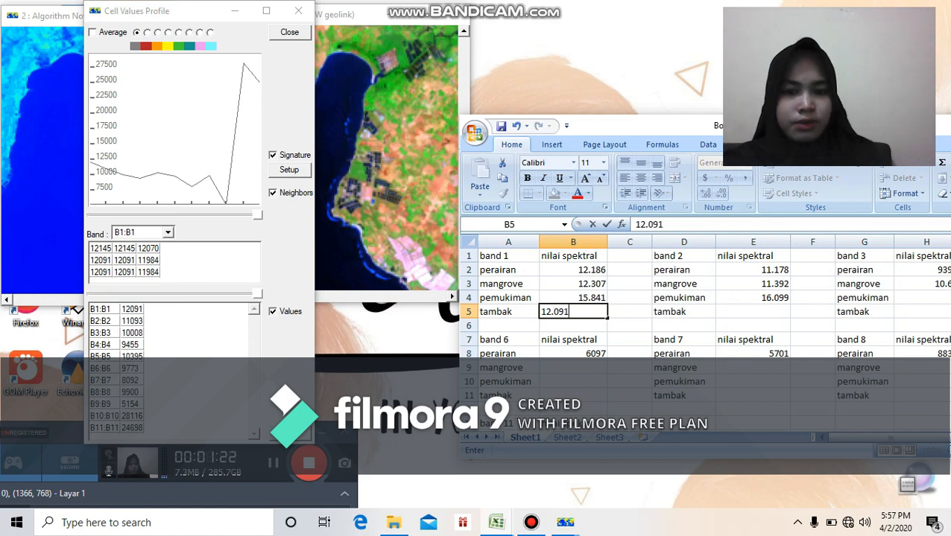
left_click(752, 312)
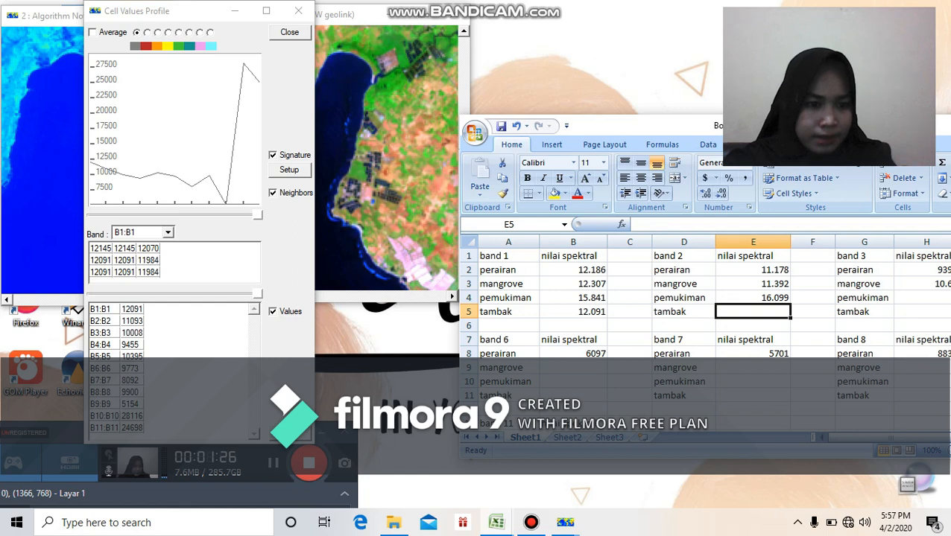
type("11.0")
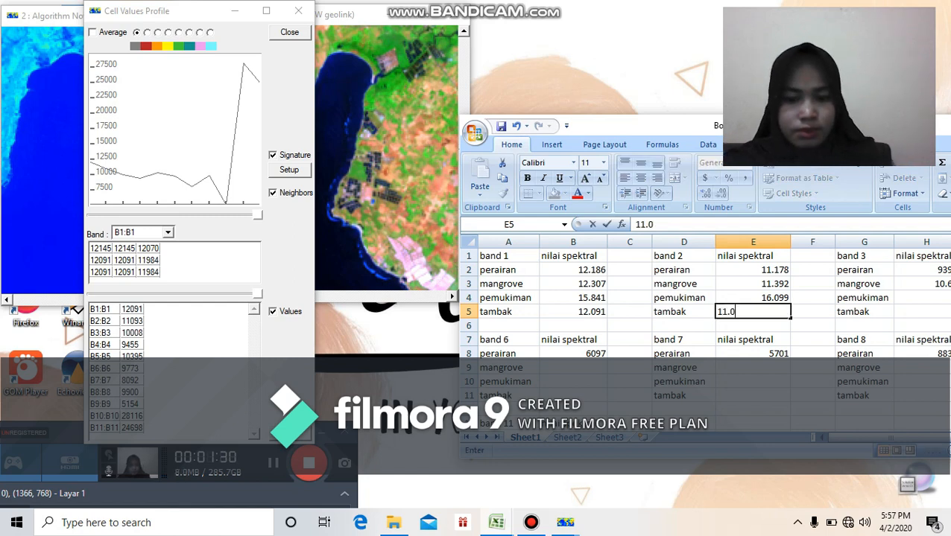
type("93")
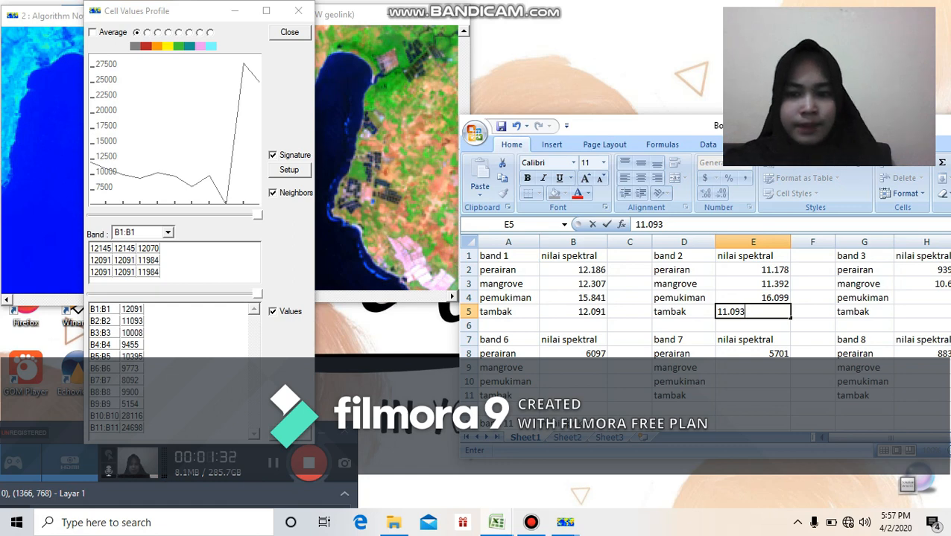
left_click(922, 312)
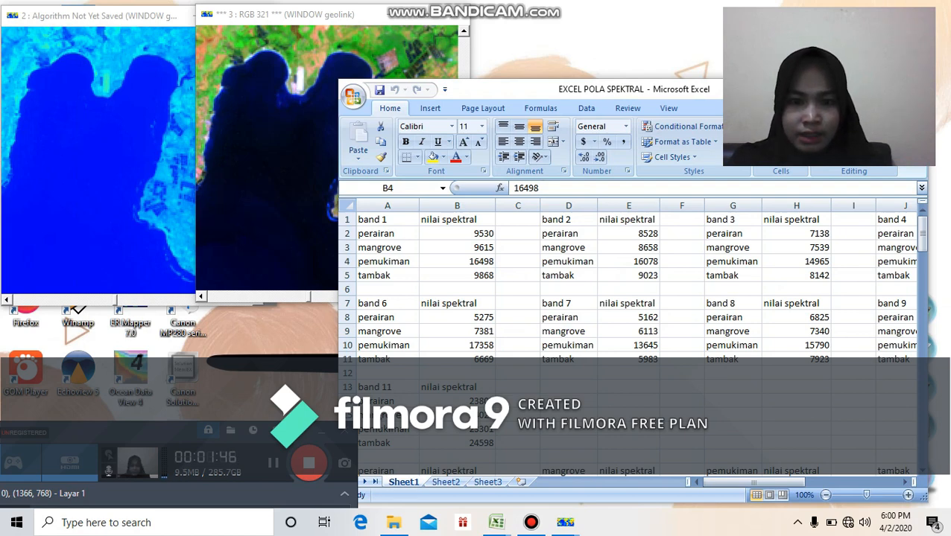
- Review the completed EXCEL POLA SPEKTRAL workbook, examining the spectral values grouped by band and the tables grouped by perairan, mangrove, pemukiman and tambak
scroll(633, 335, "down", 2)
scroll(633, 335, "up", 2)
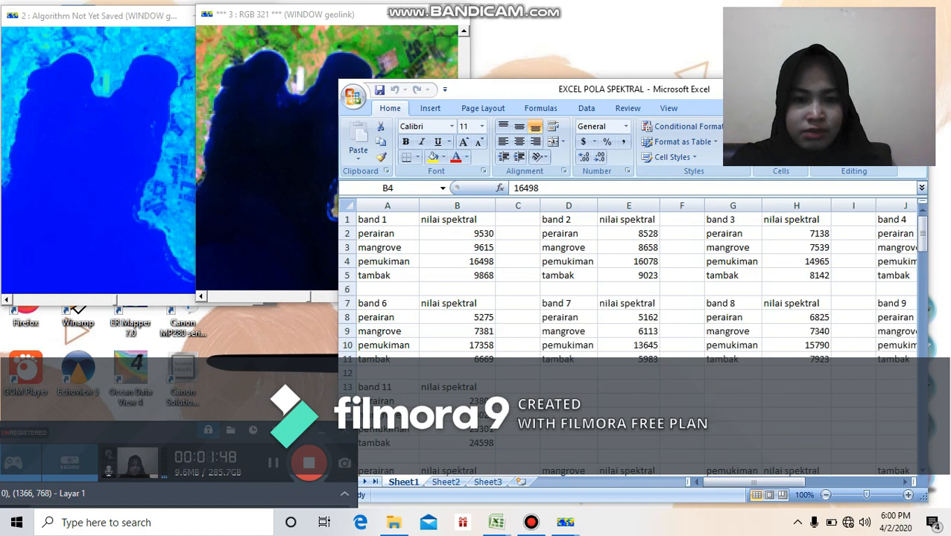
scroll(634, 343, "down", 1)
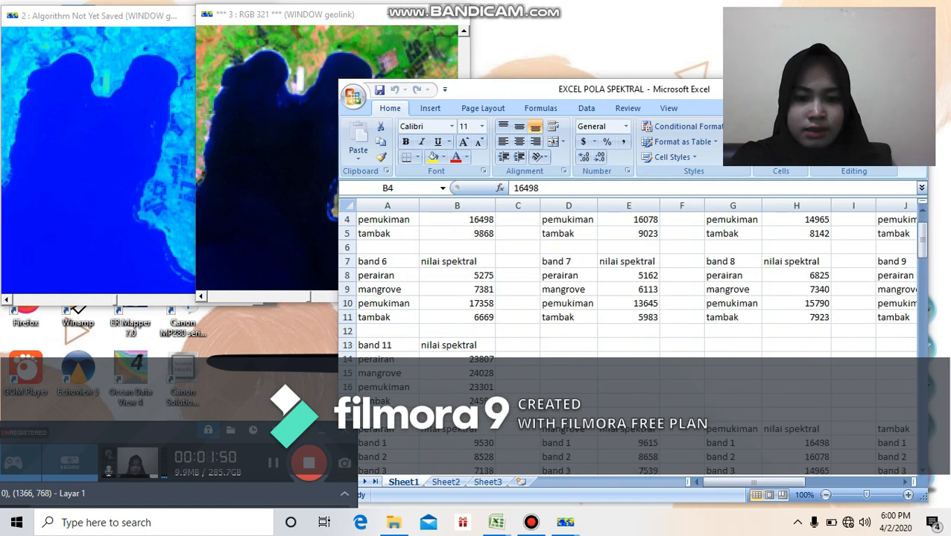
scroll(634, 343, "down", 1)
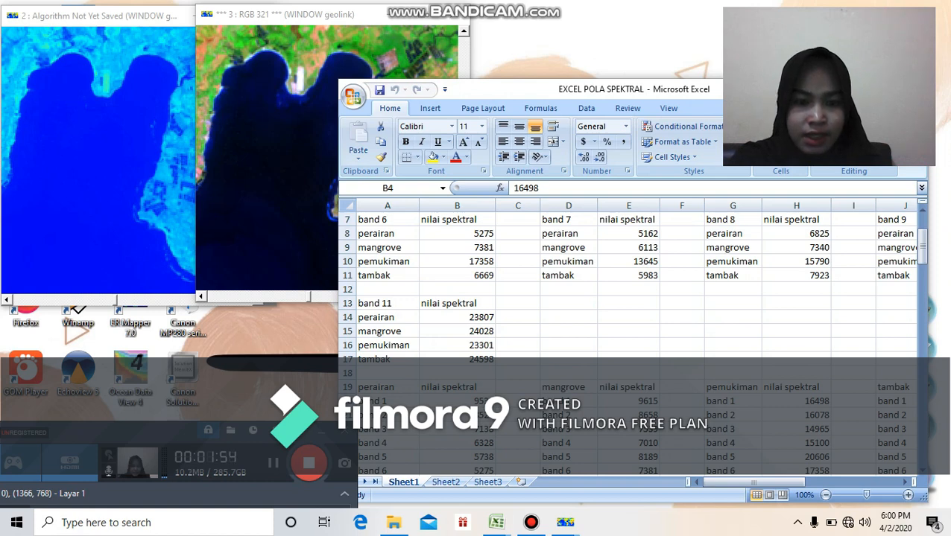
scroll(633, 336, "down", 2)
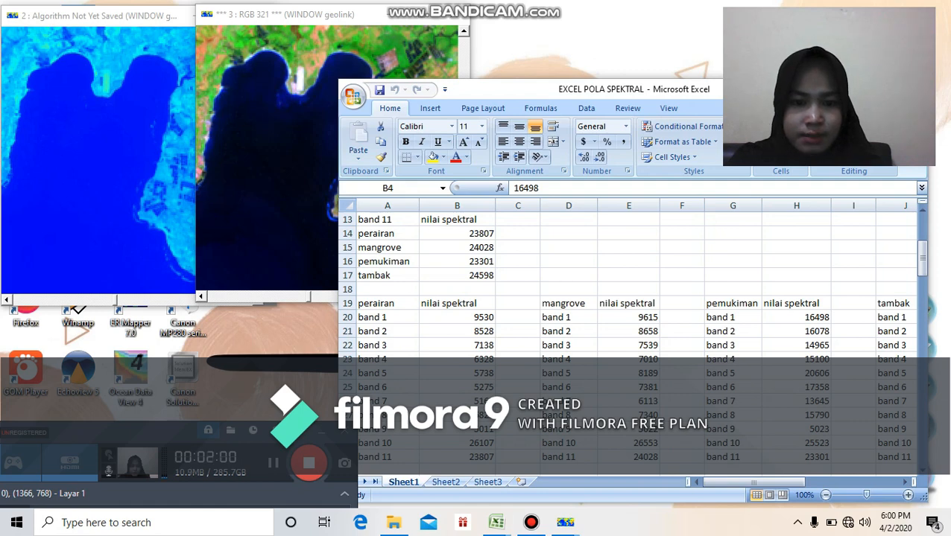
scroll(633, 335, "up", 2)
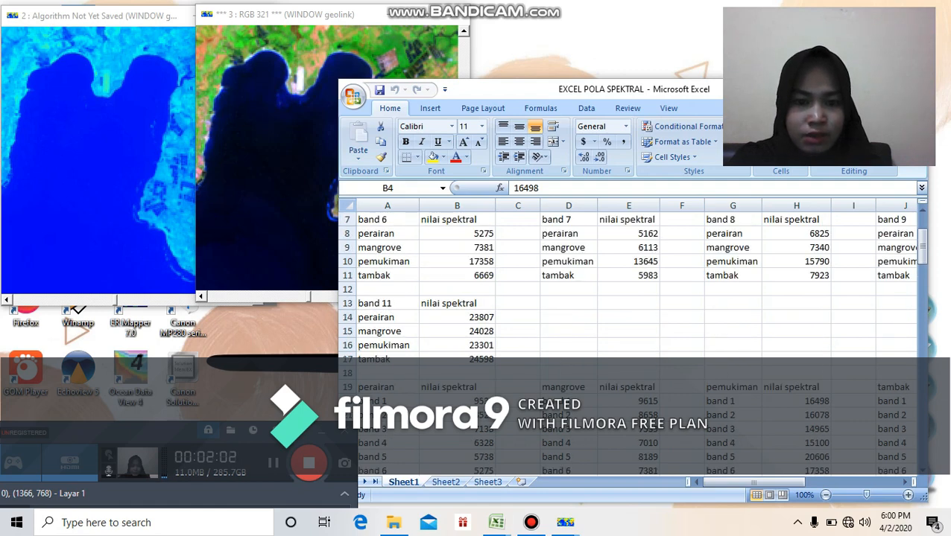
scroll(633, 335, "up", 2)
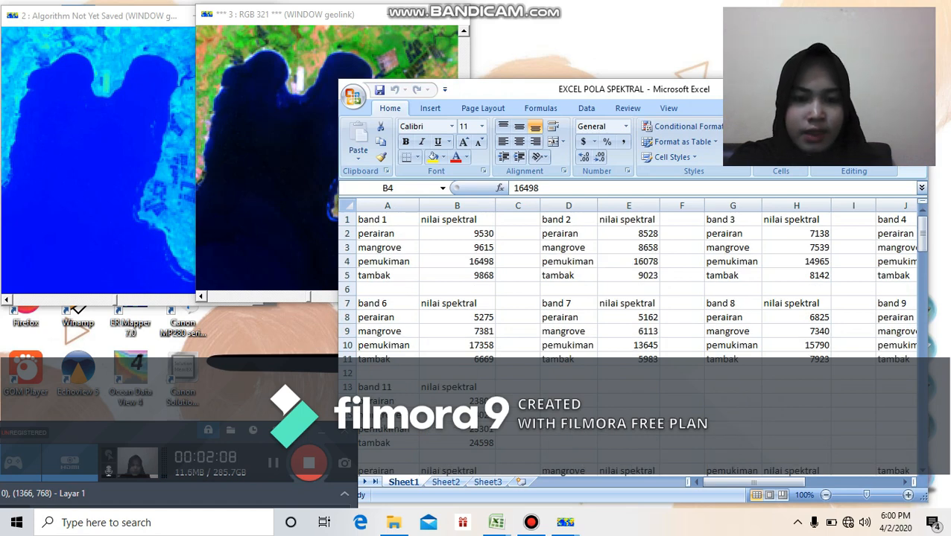
scroll(633, 335, "down", 3)
scroll(633, 335, "up", 3)
scroll(633, 335, "down", 3)
scroll(633, 335, "down", 2)
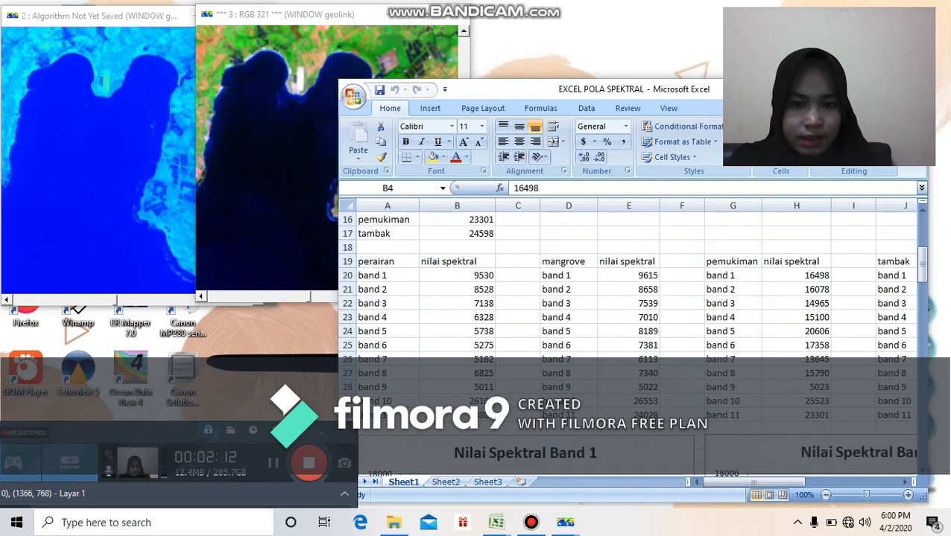
scroll(633, 336, "up", 2)
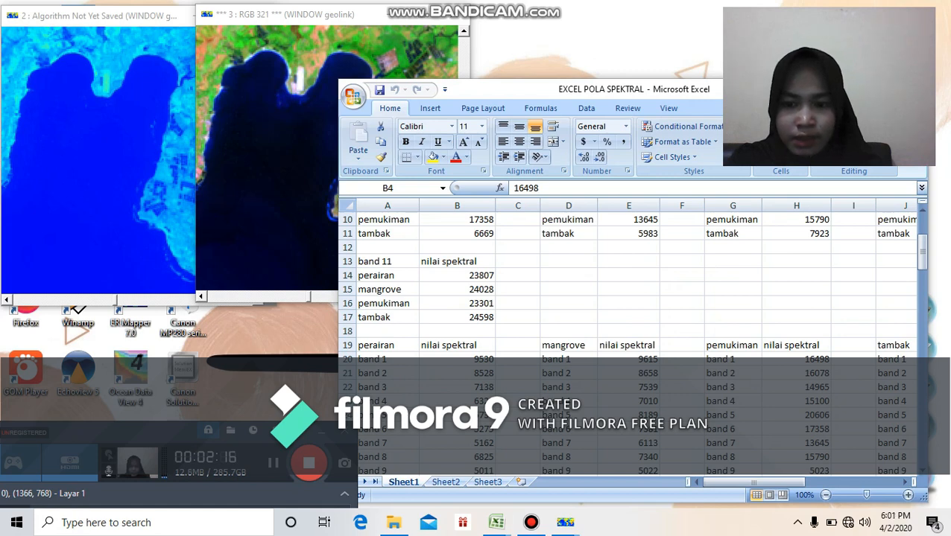
left_click(905, 482)
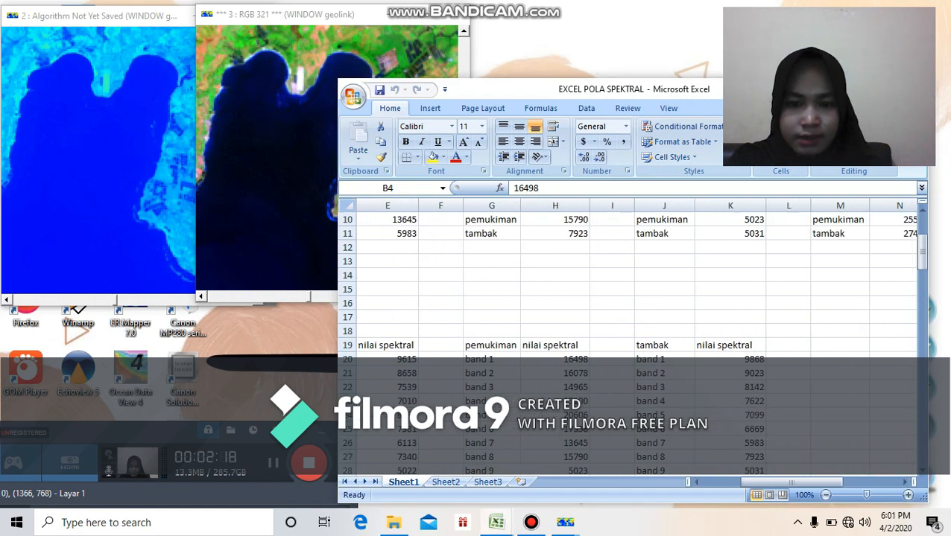
left_click(696, 482)
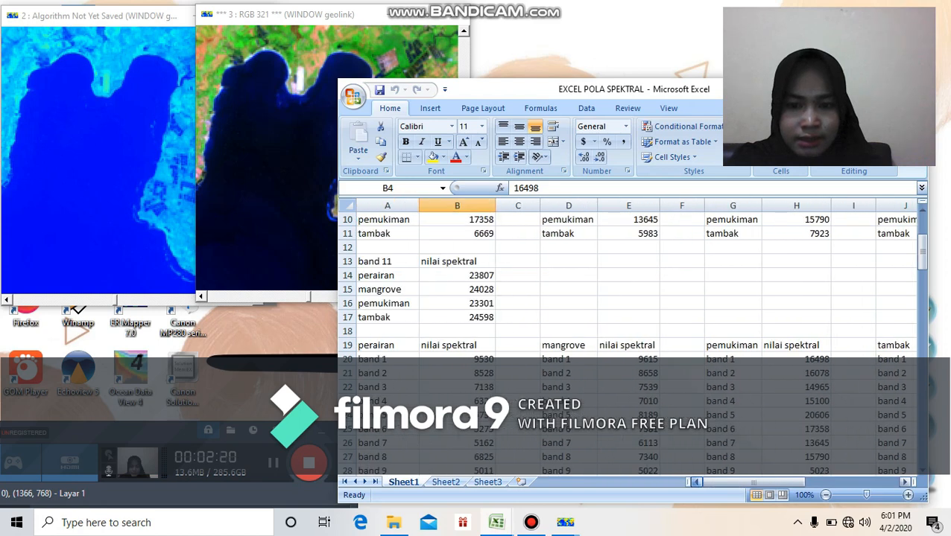
scroll(633, 335, "up", 3)
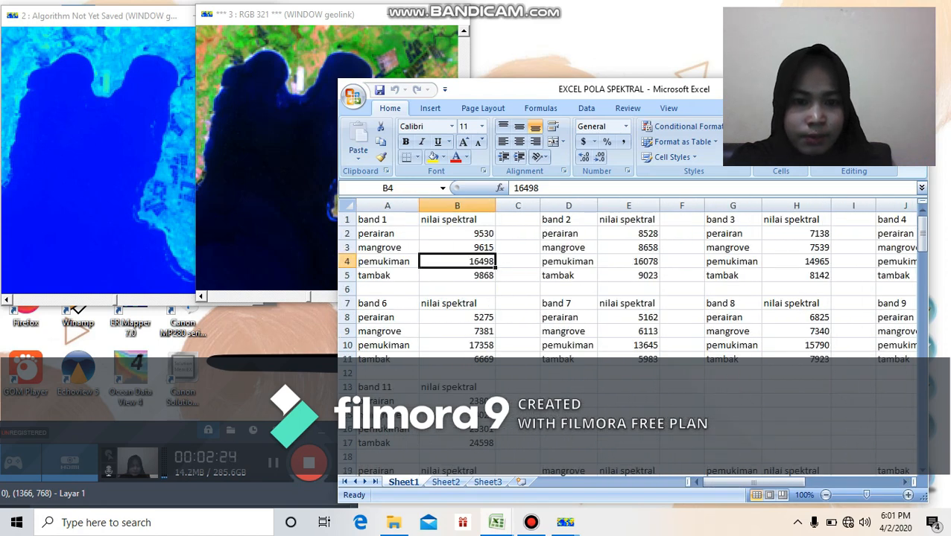
left_click(387, 234)
left_click(457, 262)
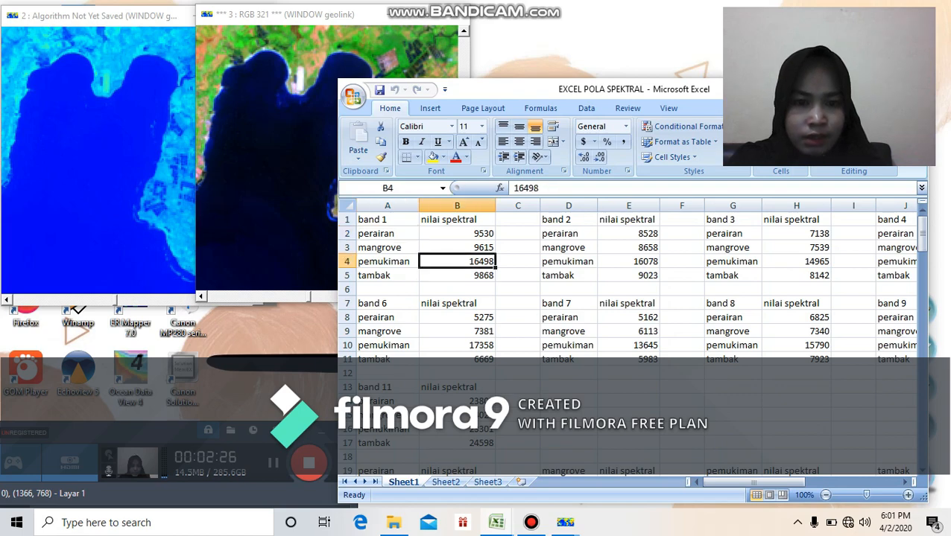
left_click(457, 234)
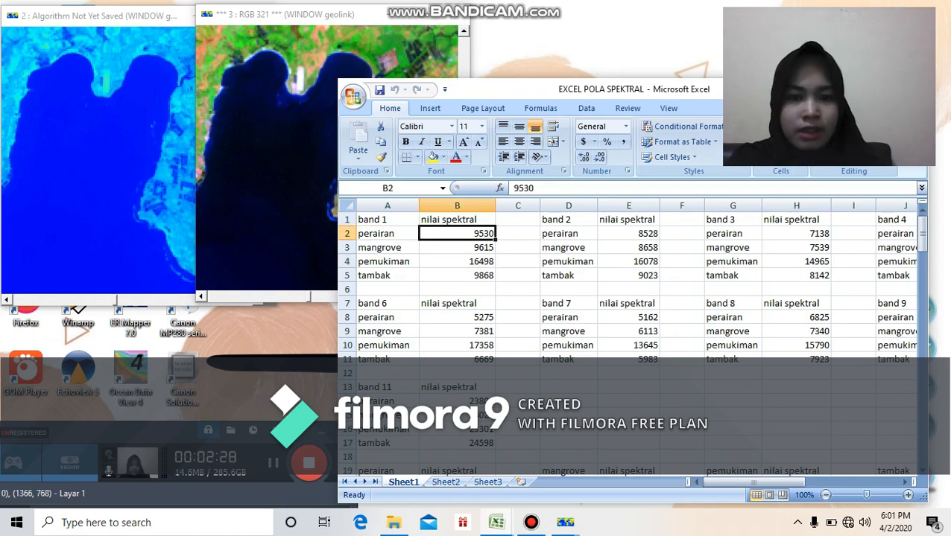
- Maximize the workbook, insert a basic 2-D line chart from the band 1 table in A1:B5, and place it over columns F to K from row 2
left_click_drag(651, 90, 445, 73)
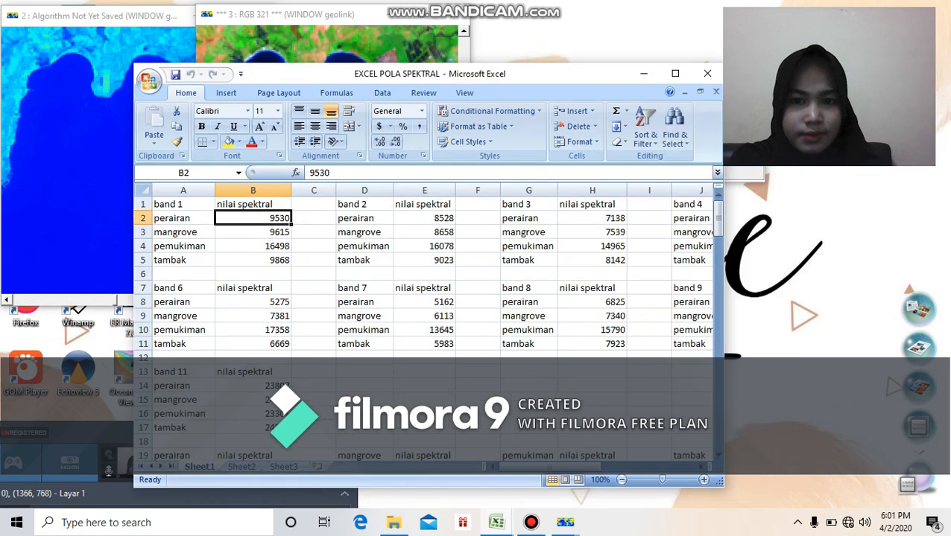
left_click(674, 72)
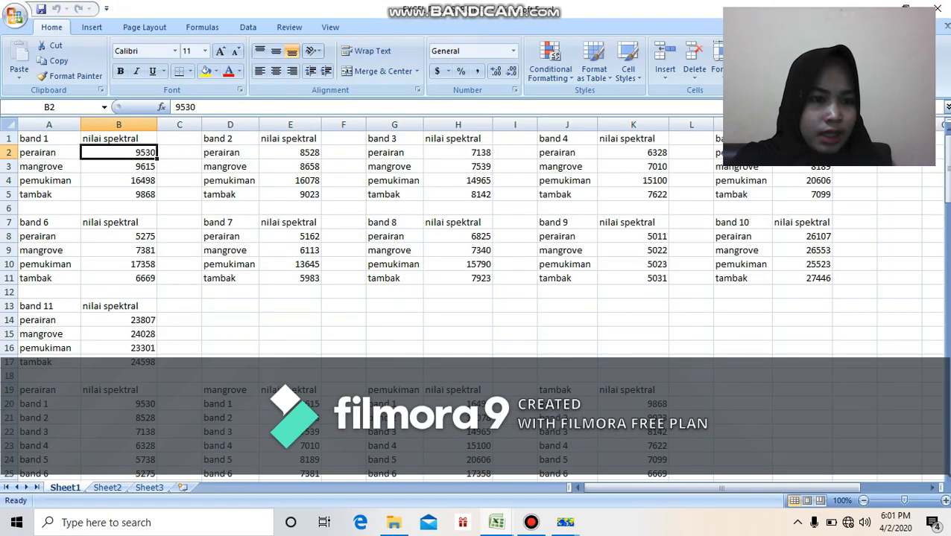
left_click_drag(44, 138, 119, 195)
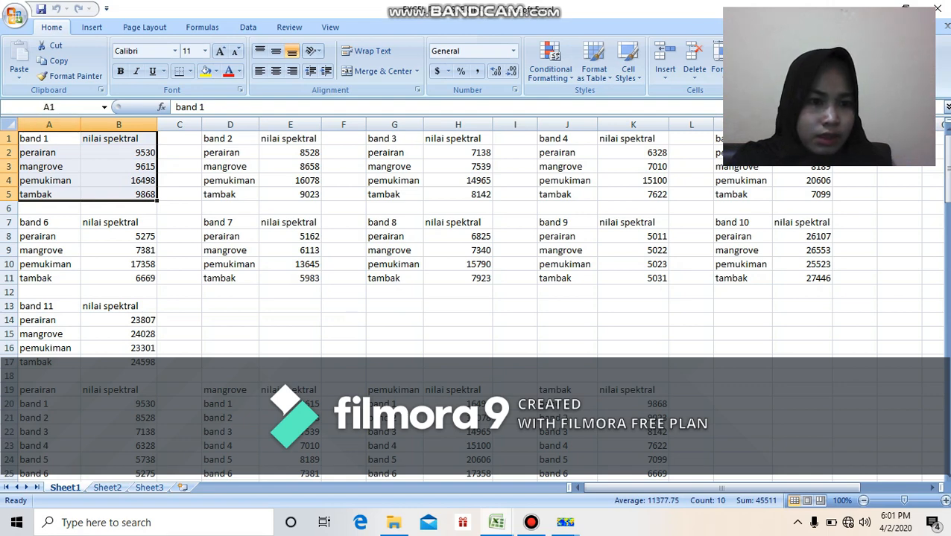
left_click(92, 27)
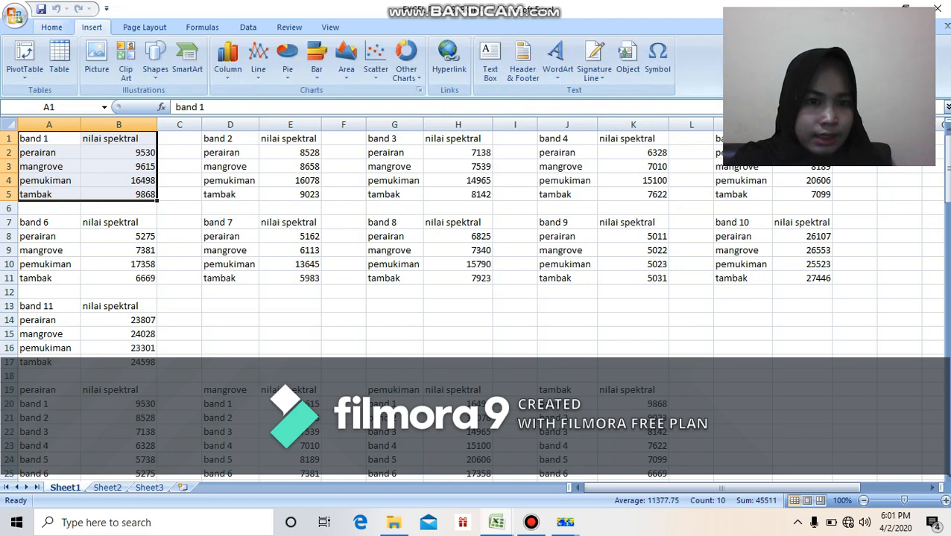
left_click(257, 56)
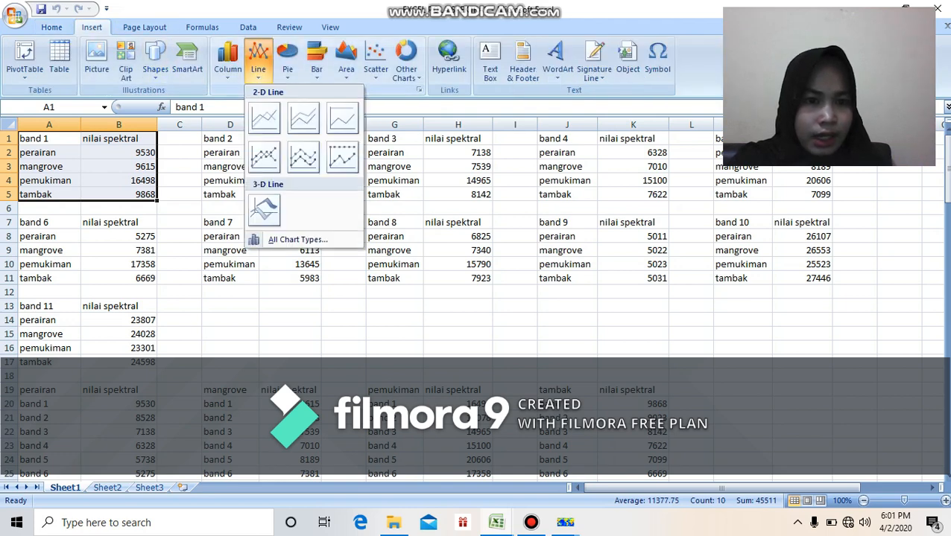
left_click(264, 118)
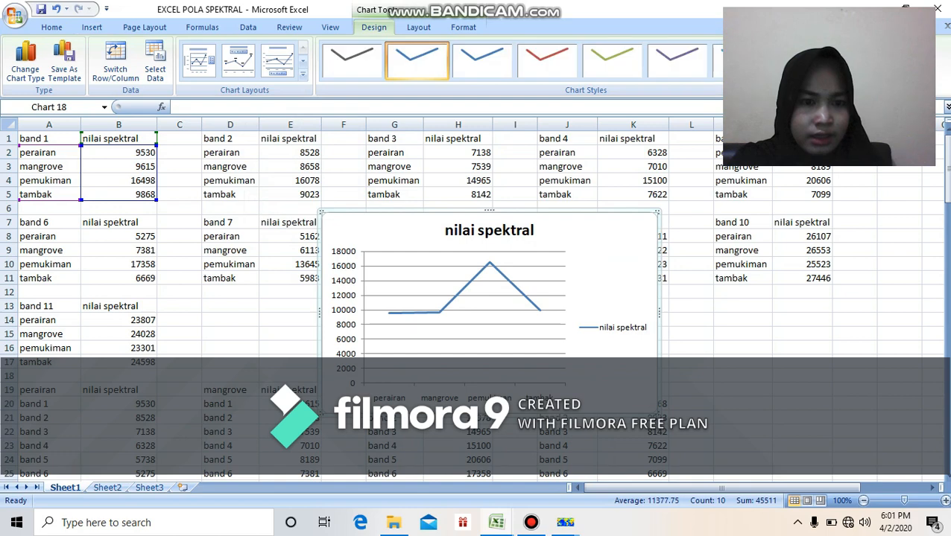
left_click_drag(596, 249, 605, 193)
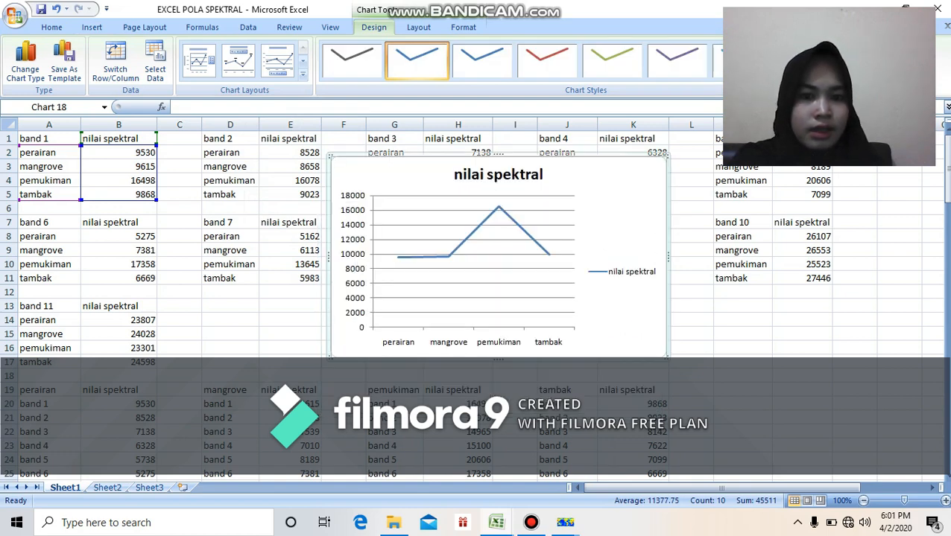
- Replace the line chart's title with "Nilai Spektral Band 1"
left_click(521, 177)
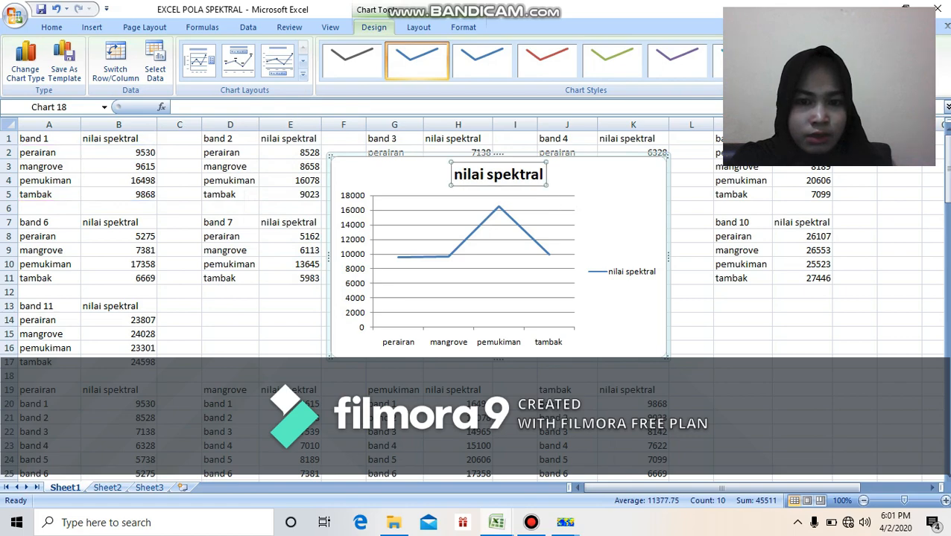
scroll(447, 260, "down", 5)
scroll(447, 261, "up", 5)
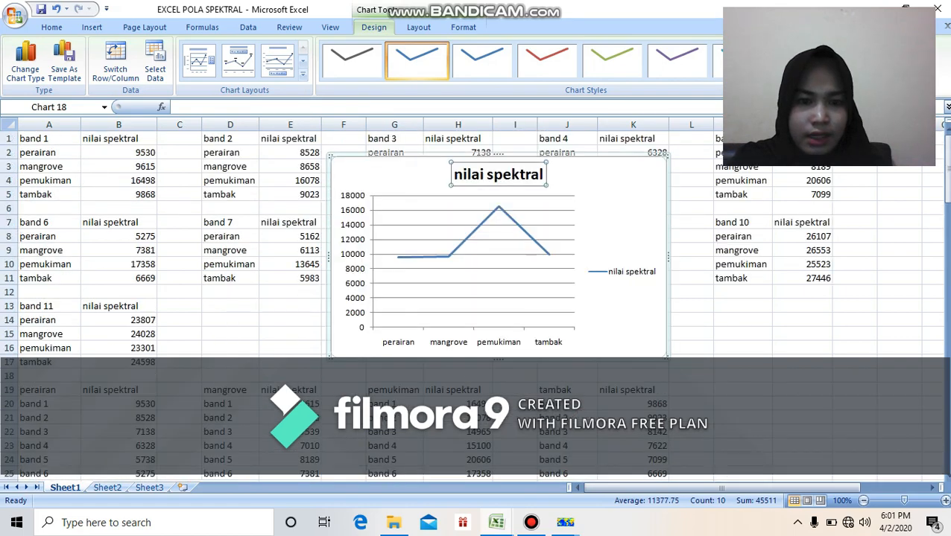
key("BackSpace")
key("BackSpace")
key("BackSpace")
key("BackSpace")
key("BackSpace")
key("BackSpace")
key("BackSpace")
key("BackSpace")
key("BackSpace")
key("BackSpace")
key("BackSpace")
key("BackSpace")
key("BackSpace")
key("BackSpace")
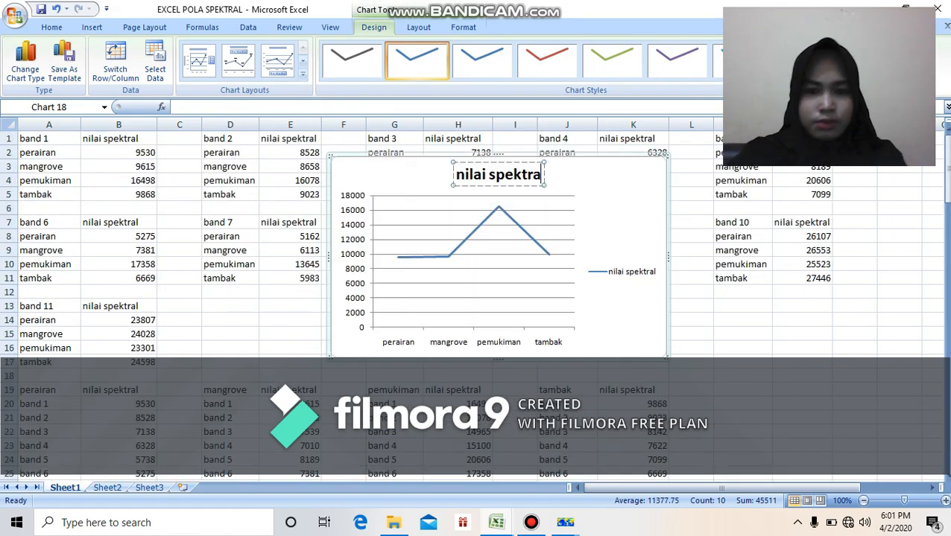
type("ni")
key("BackSpace")
key("BackSpace")
type("Nilai")
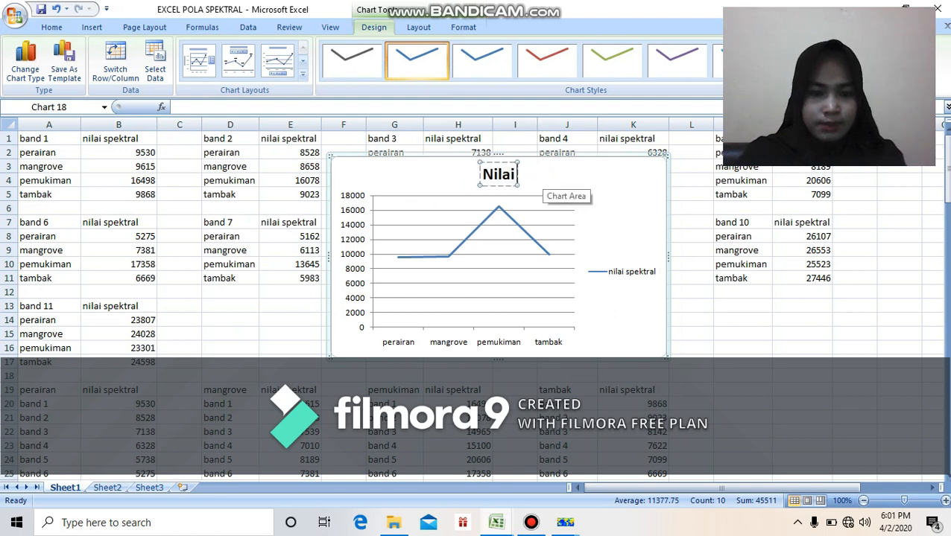
type(" Spektr")
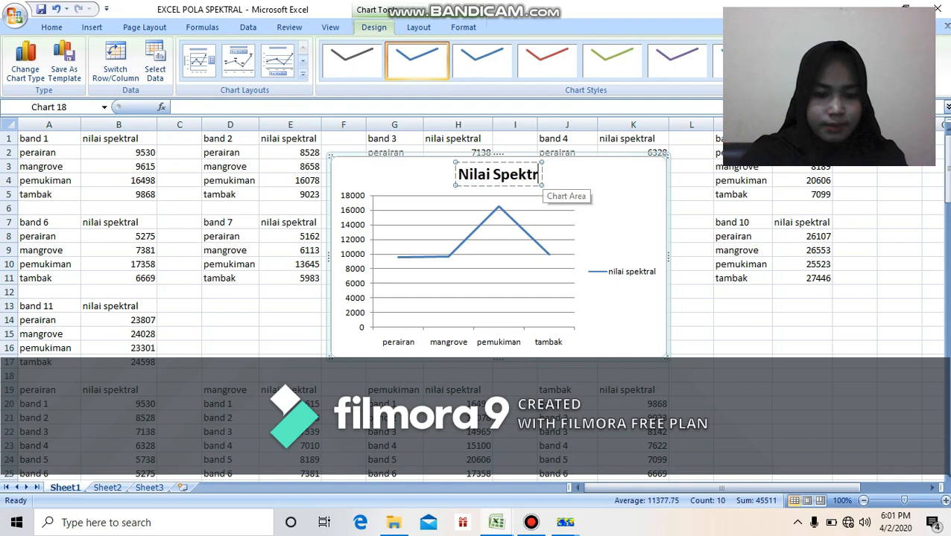
type("al Band 1")
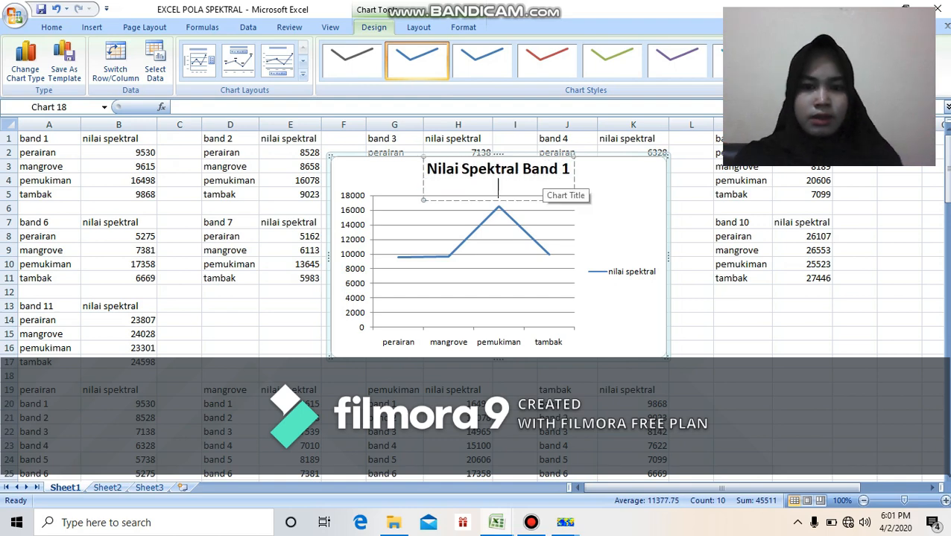
left_click(619, 201)
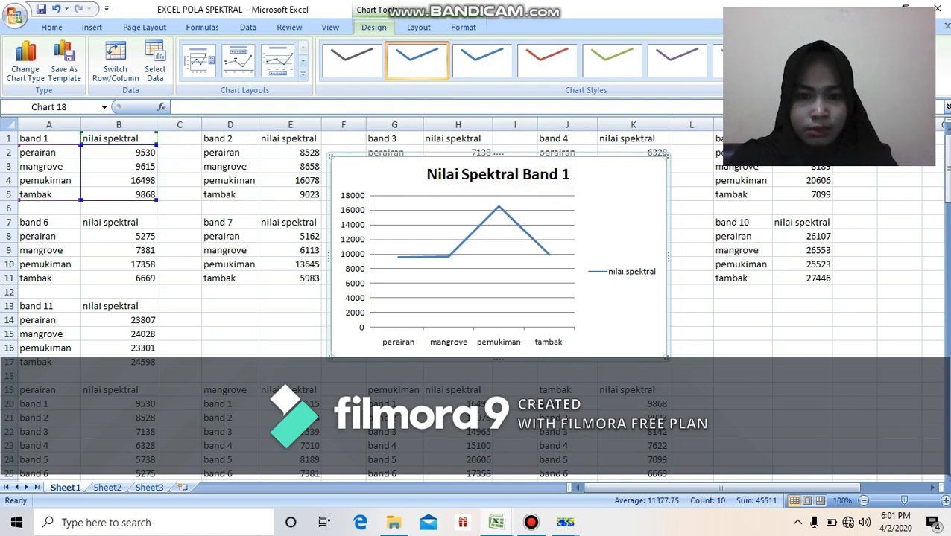
- Add data labels to the Nilai Spektral Band 1 chart's line and move the chart over columns J to P from row 7
left_click(511, 219)
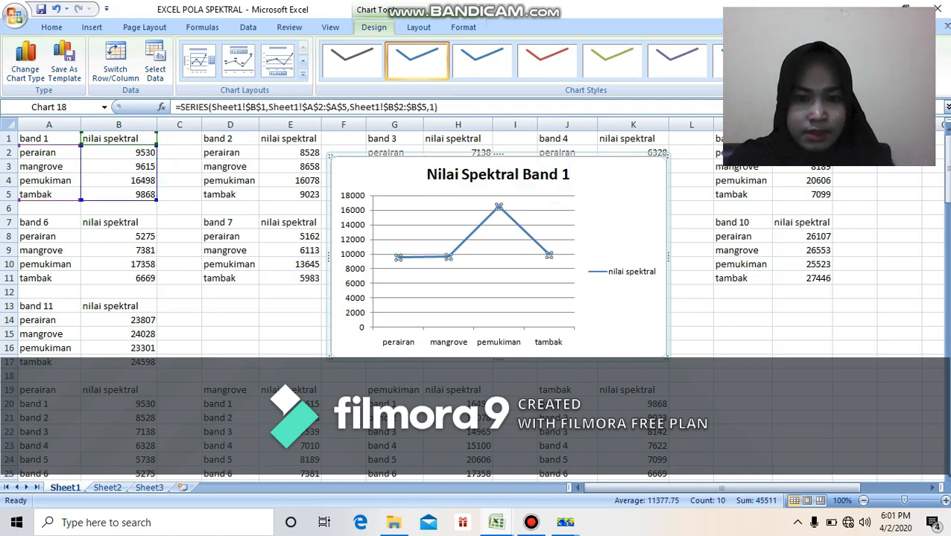
right_click(550, 255)
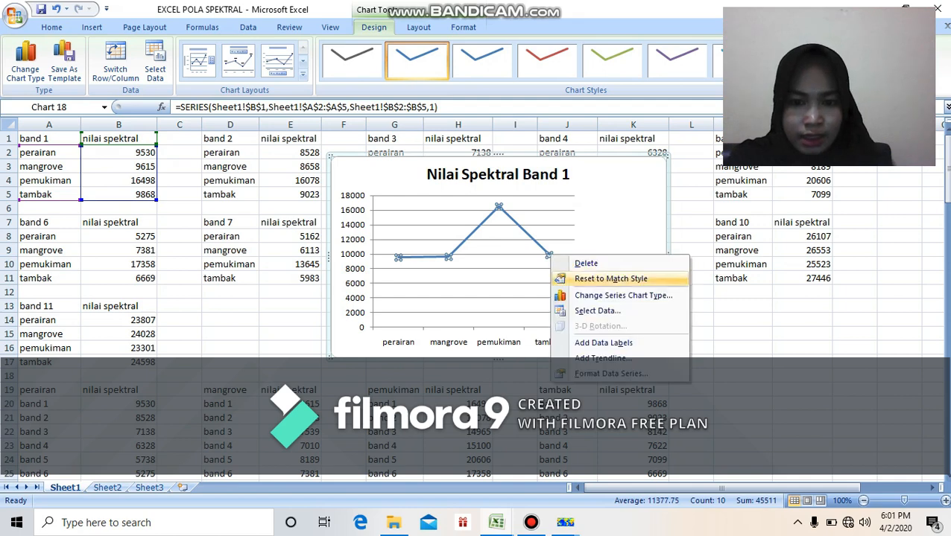
left_click(603, 343)
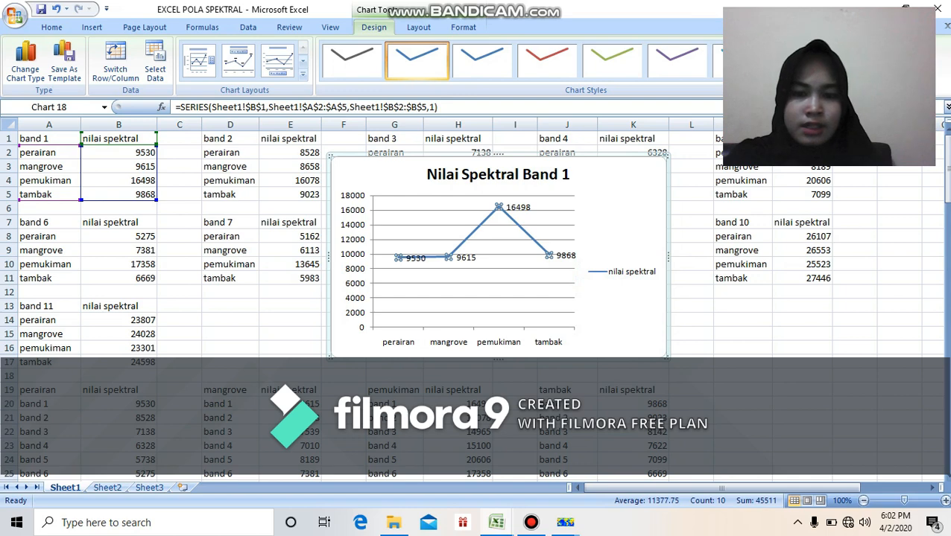
left_click_drag(607, 233, 626, 271)
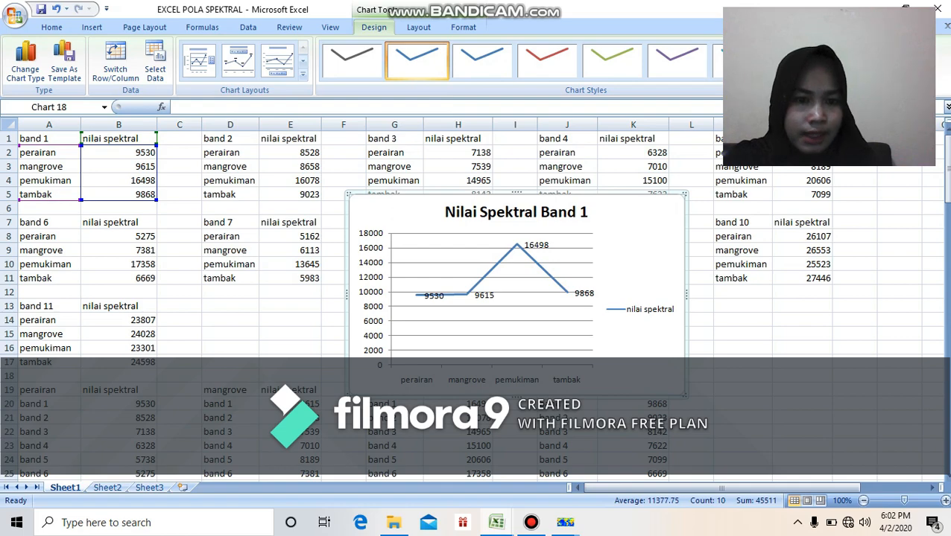
left_click_drag(626, 271, 848, 291)
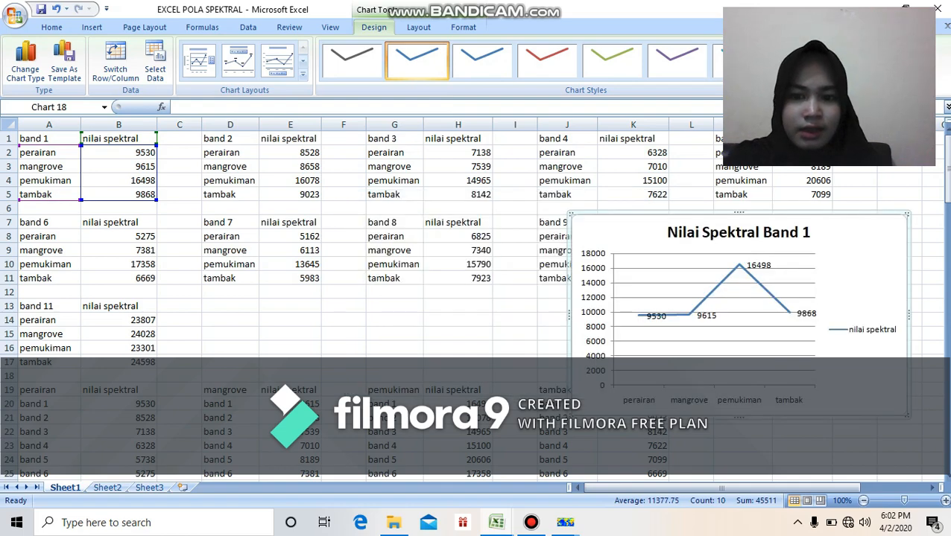
- Look through the existing line charts below the tables, both the per-band charts and the land-cover charts such as PERAIRAN
scroll(847, 291, "down", 6)
scroll(848, 291, "down", 1)
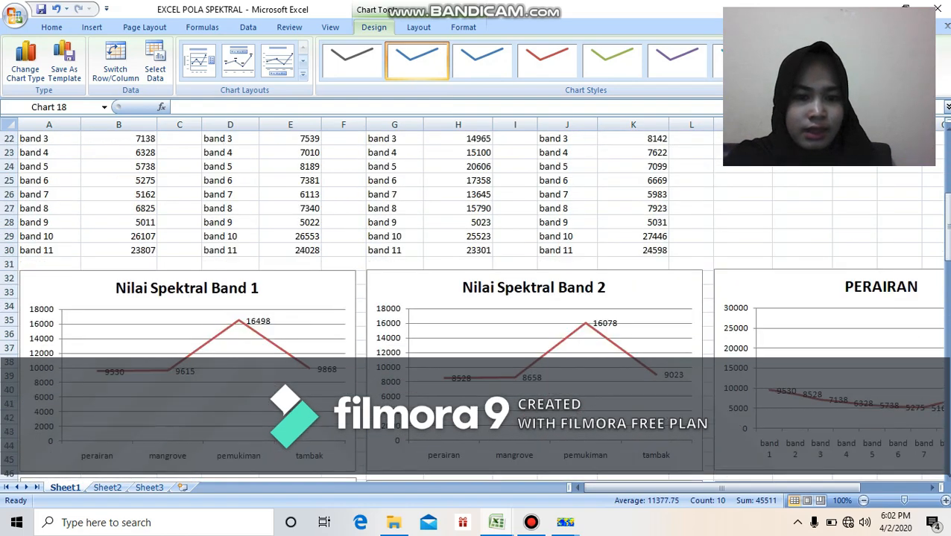
scroll(848, 291, "down", 1)
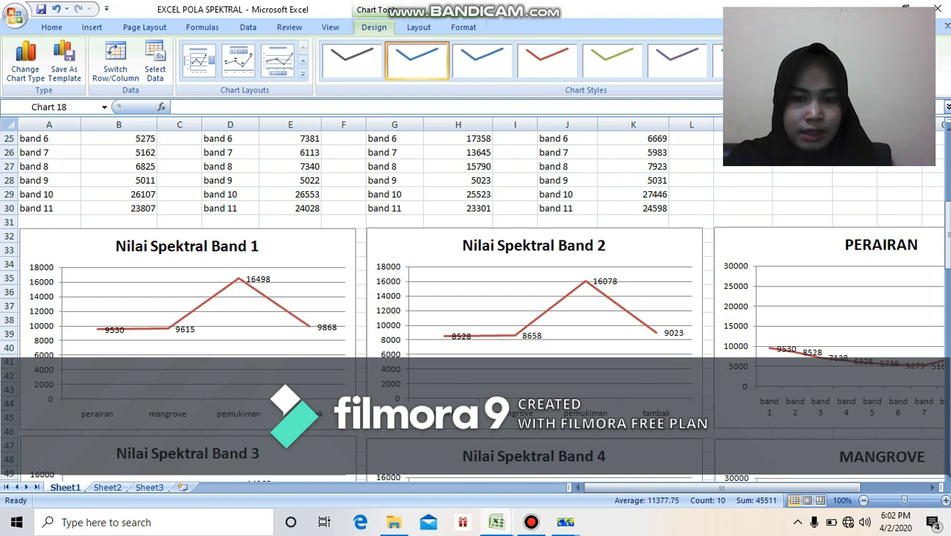
scroll(848, 291, "up", 1)
left_click(932, 488)
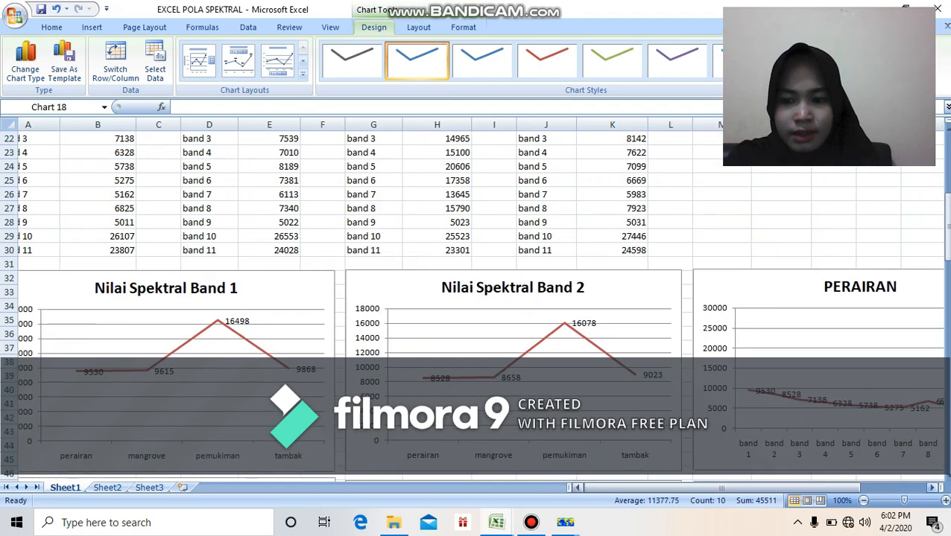
left_click(932, 488)
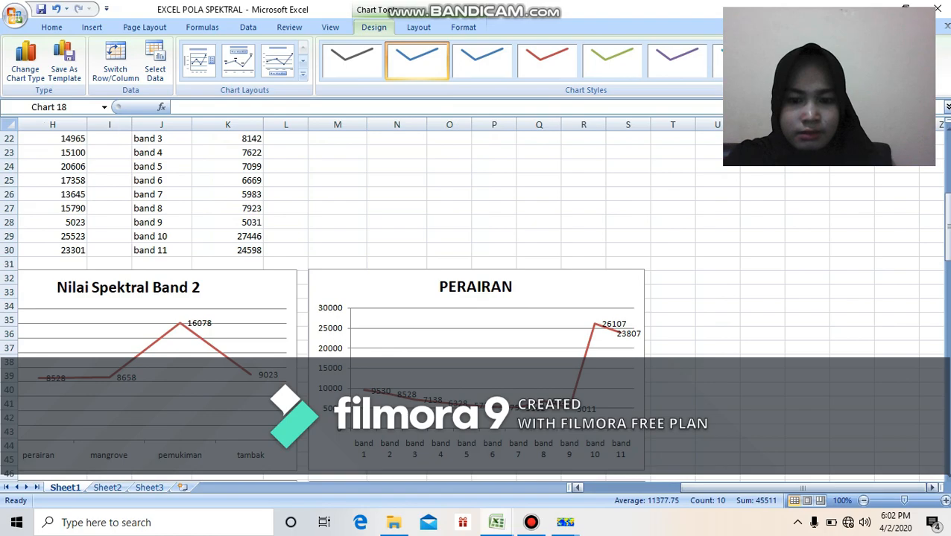
scroll(848, 291, "left", 7)
scroll(848, 291, "down", 2)
scroll(475, 307, "down", 14)
scroll(476, 307, "up", 20)
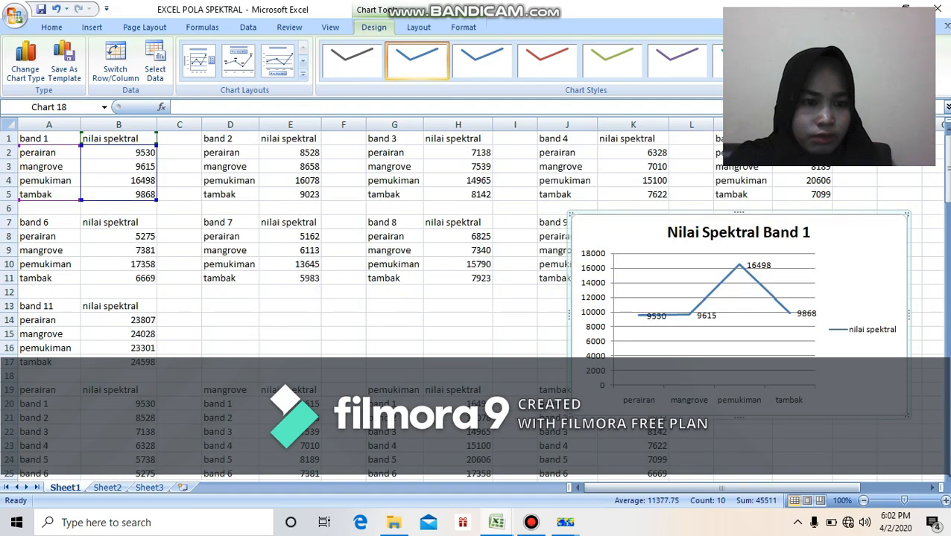
- Examine the perairan, mangrove, pemukiman and tambak tables in rows 19 to 30, going through each table's heading
scroll(475, 307, "down", 2)
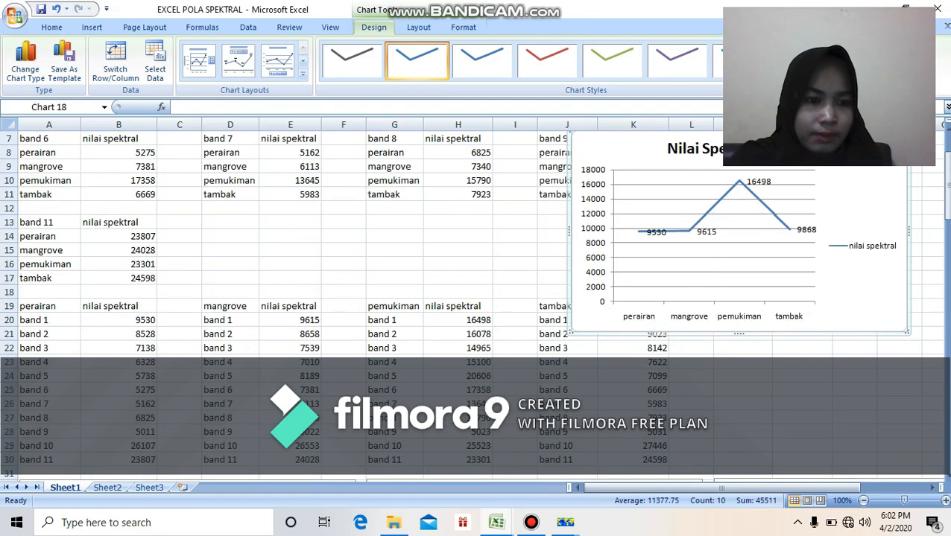
scroll(475, 307, "down", 2)
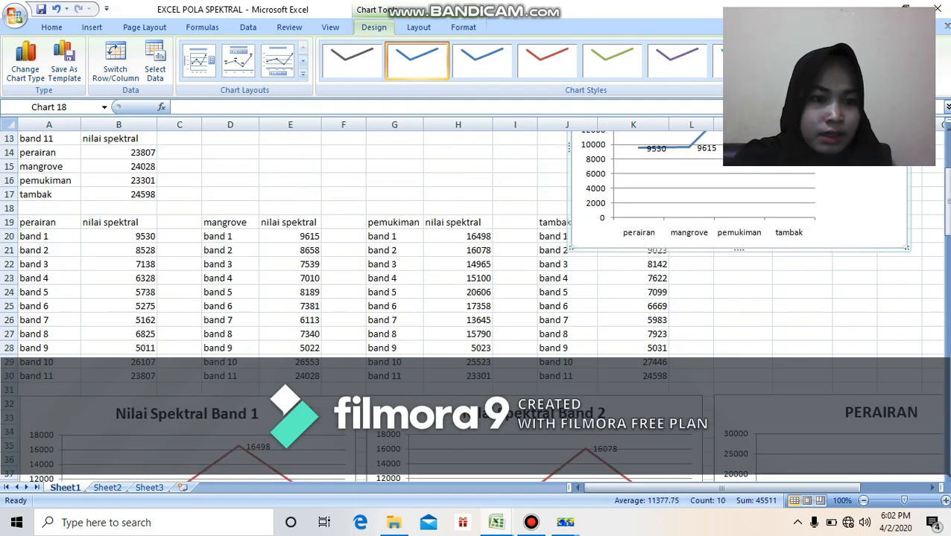
left_click(231, 180)
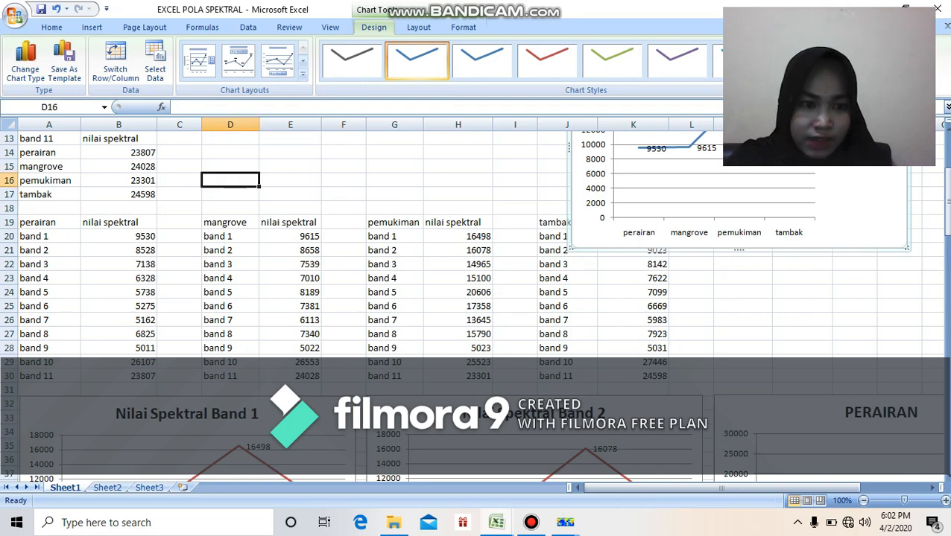
left_click(50, 222)
left_click(230, 222)
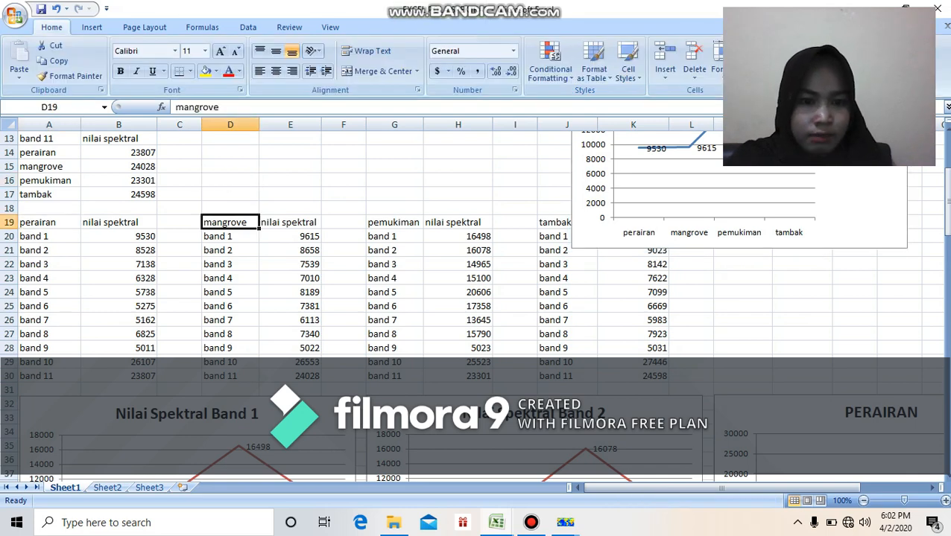
left_click(394, 222)
left_click(554, 222)
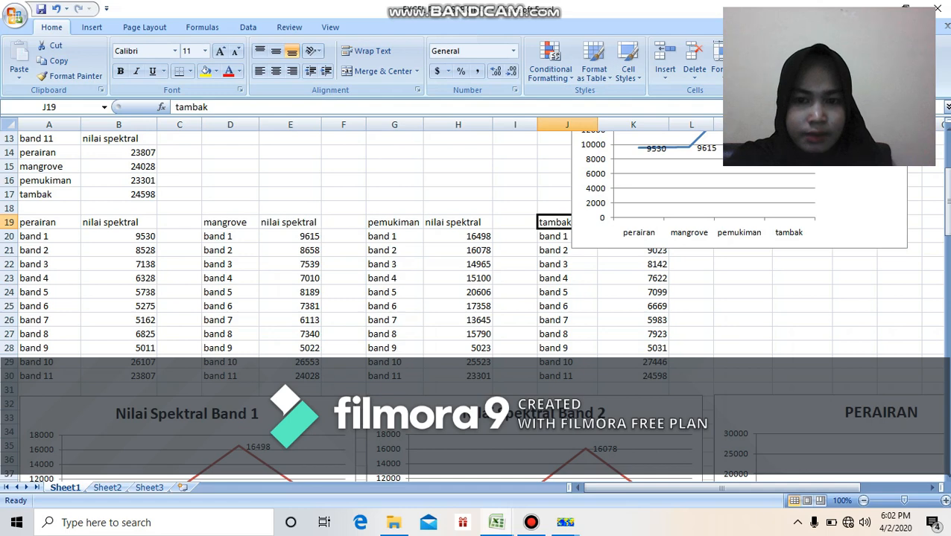
- Move the new Nilai Spektral Band 1 chart up so that it clears the tambak table in columns J and K
scroll(555, 222, "up", 2)
left_click(738, 223)
left_click_drag(857, 298, 865, 245)
scroll(476, 306, "down", 1)
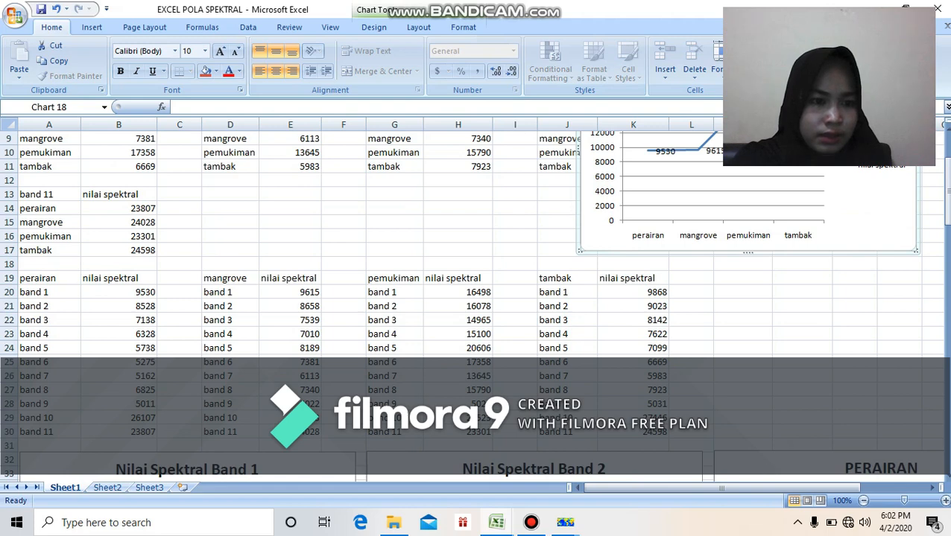
- Insert a basic 2-D line chart from the perairan table in A19:B30 and place it over columns F to K from row 11
left_click_drag(45, 278, 120, 432)
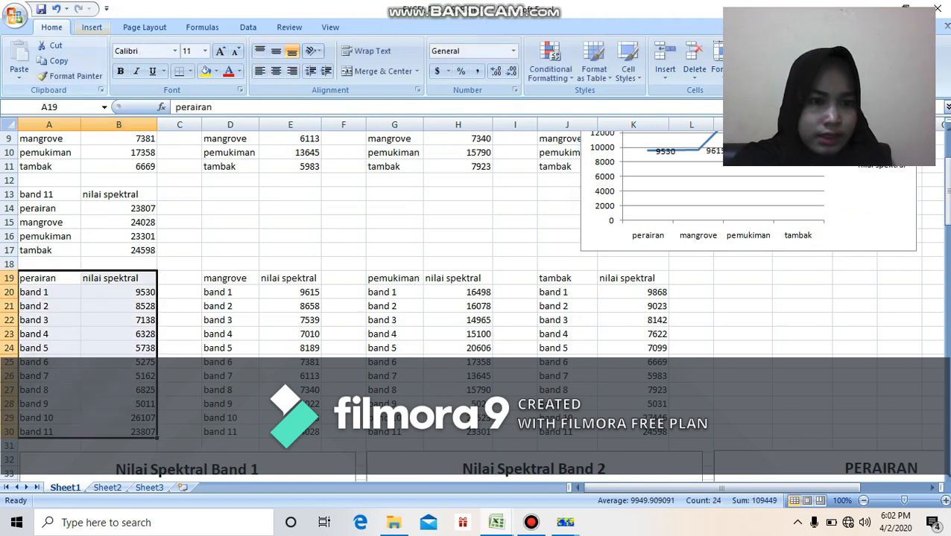
left_click(91, 27)
left_click(257, 60)
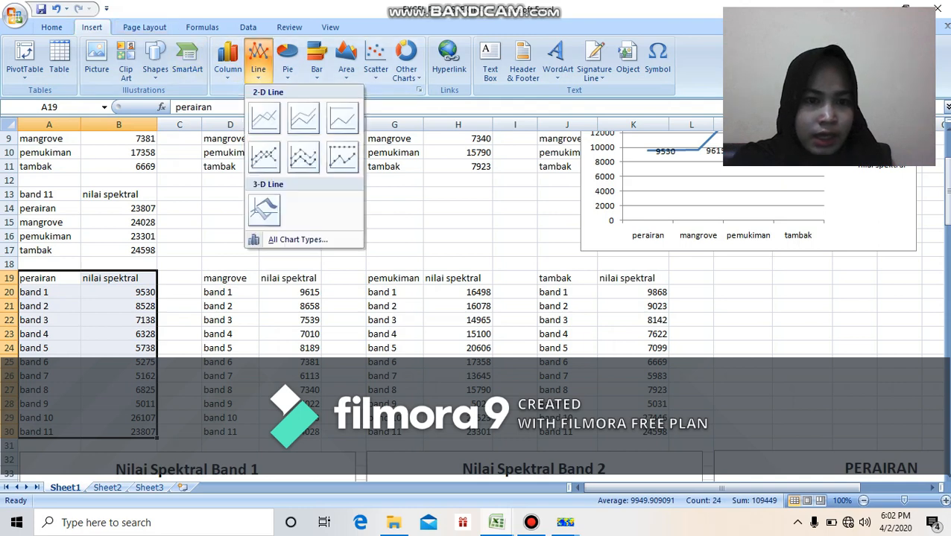
left_click(264, 118)
left_click_drag(402, 229, 402, 186)
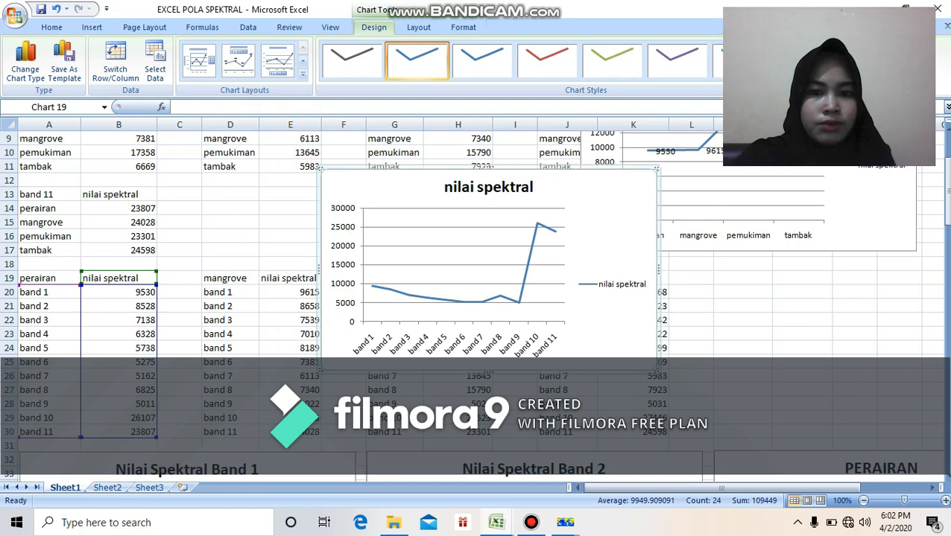
- Replace the new perairan line chart's title with "PERAIRAN"
left_click(505, 187)
double_click(505, 187)
key("BackSpace")
key("BackSpace")
key("BackSpace")
key("BackSpace")
key("BackSpace")
key("BackSpace")
key("BackSpace")
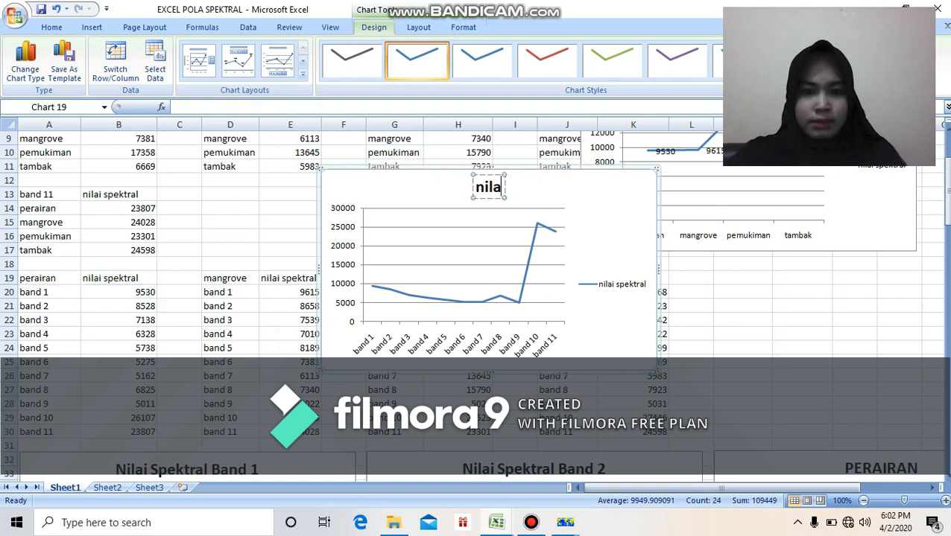
type("PERAIRAN")
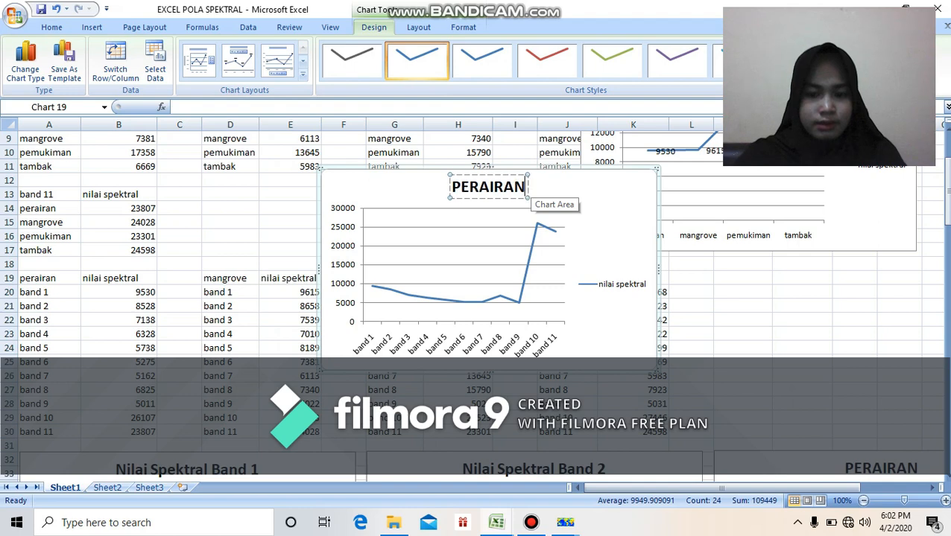
key("Return")
key("BackSpace")
left_click(734, 197)
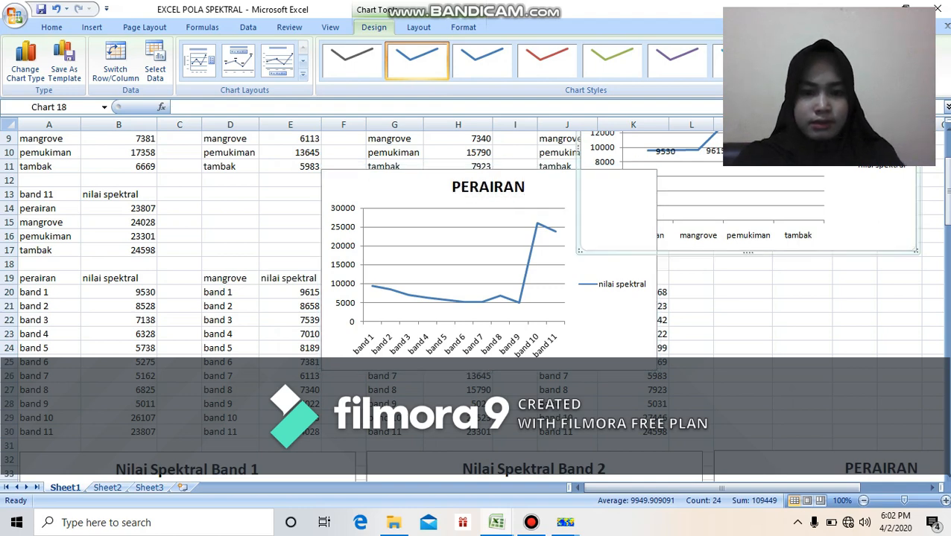
- Add data labels to the new PERAIRAN chart's line and move the chart slightly down
left_click(612, 223)
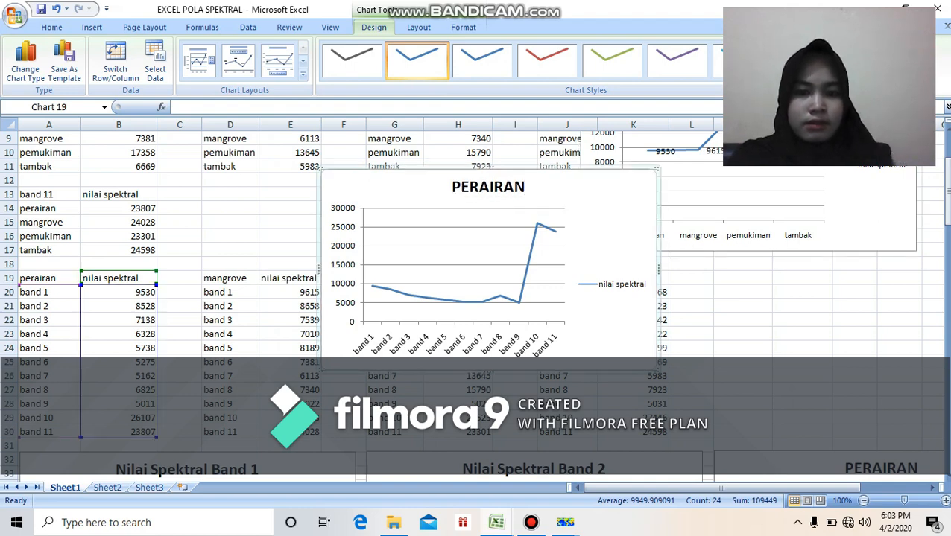
left_click(524, 281)
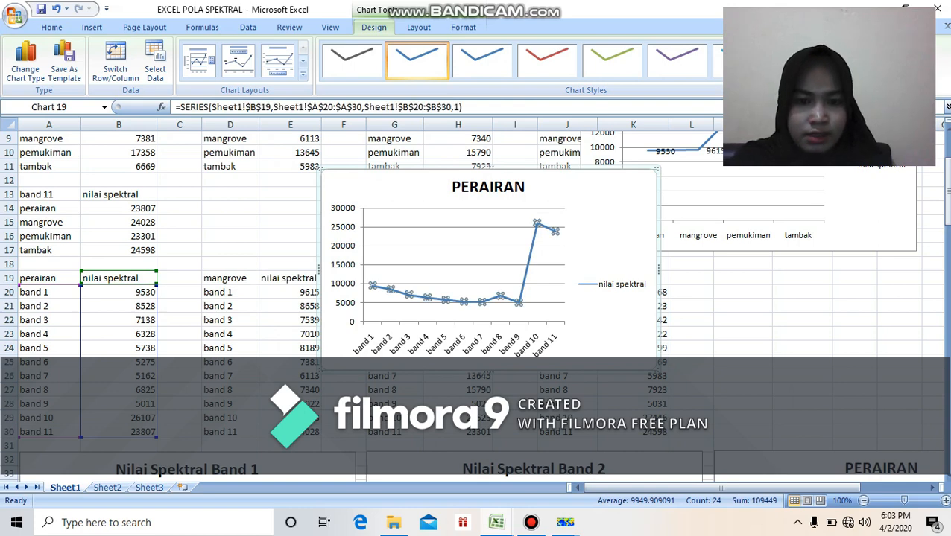
mouse_move(500, 297)
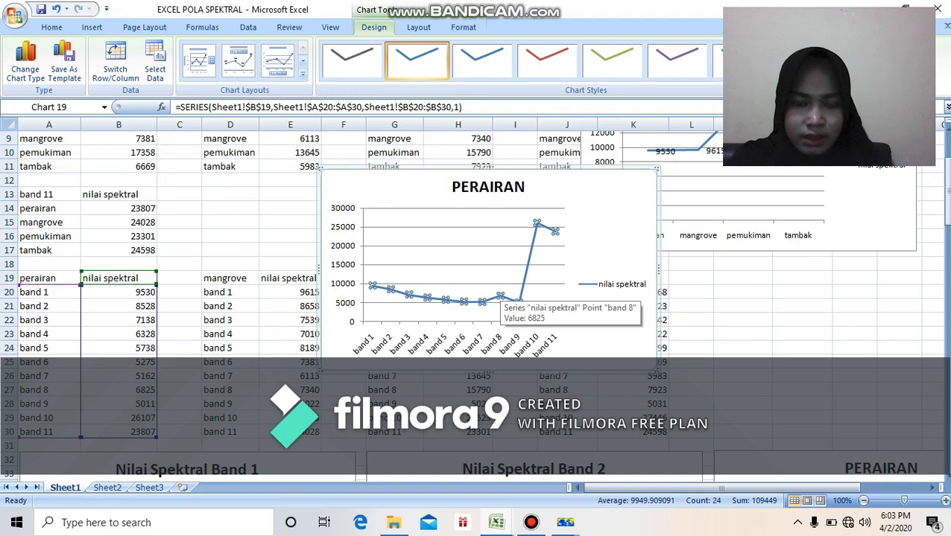
right_click(500, 297)
left_click(552, 385)
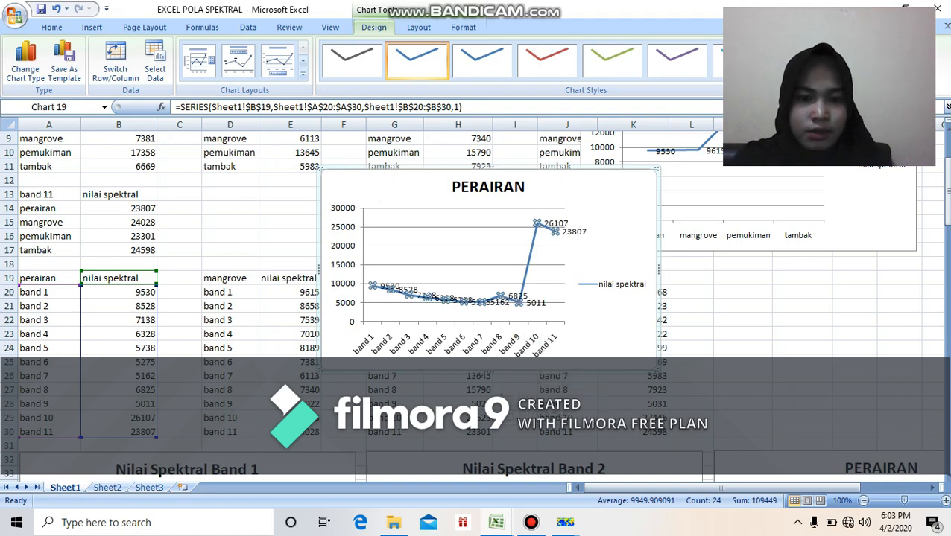
left_click_drag(612, 221, 598, 255)
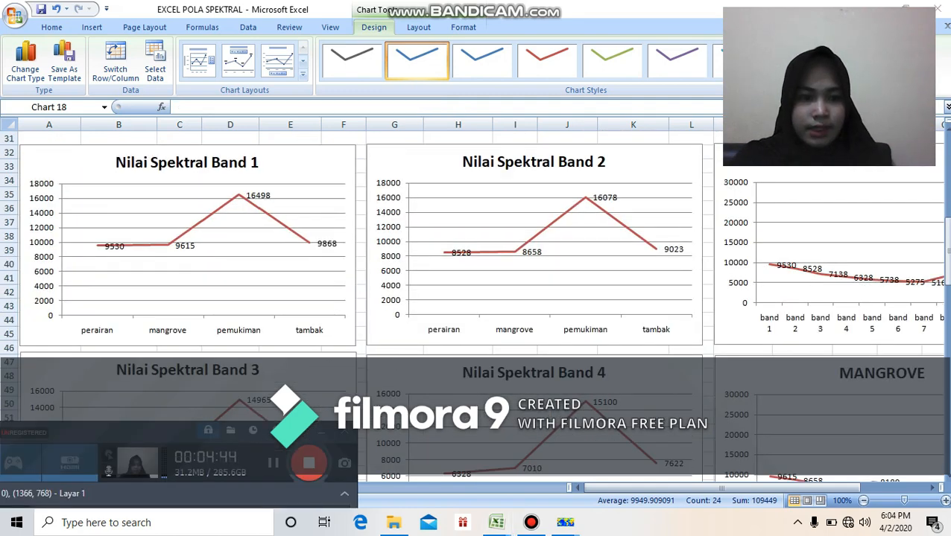
- Examine the finished Nilai Spektral line charts of the individual bands below the tables
scroll(477, 298, "down", 1)
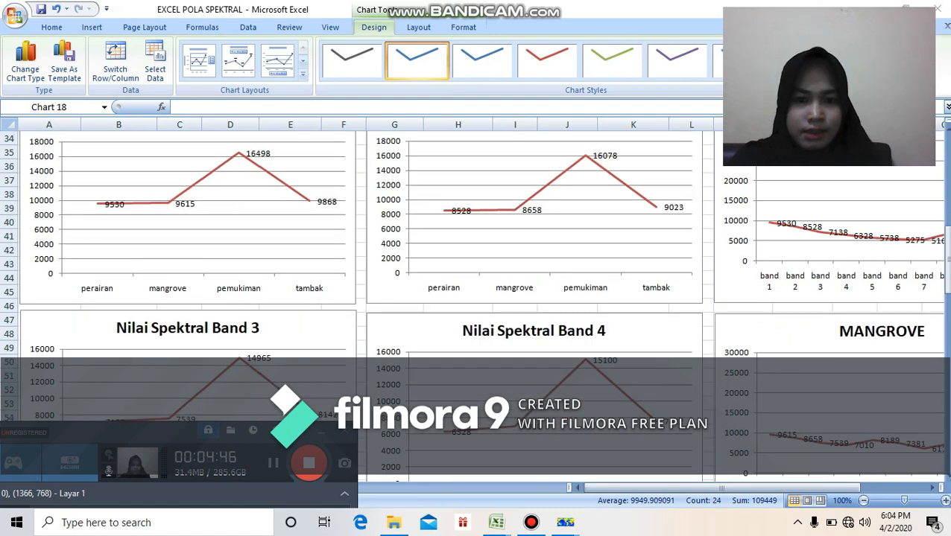
scroll(477, 298, "up", 1)
scroll(477, 298, "up", 3)
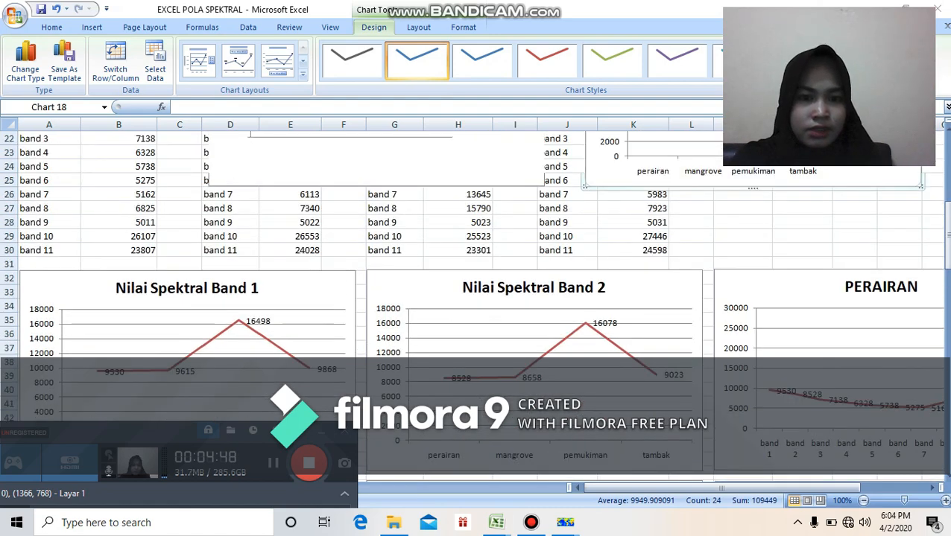
scroll(477, 298, "up", 2)
scroll(477, 298, "down", 5)
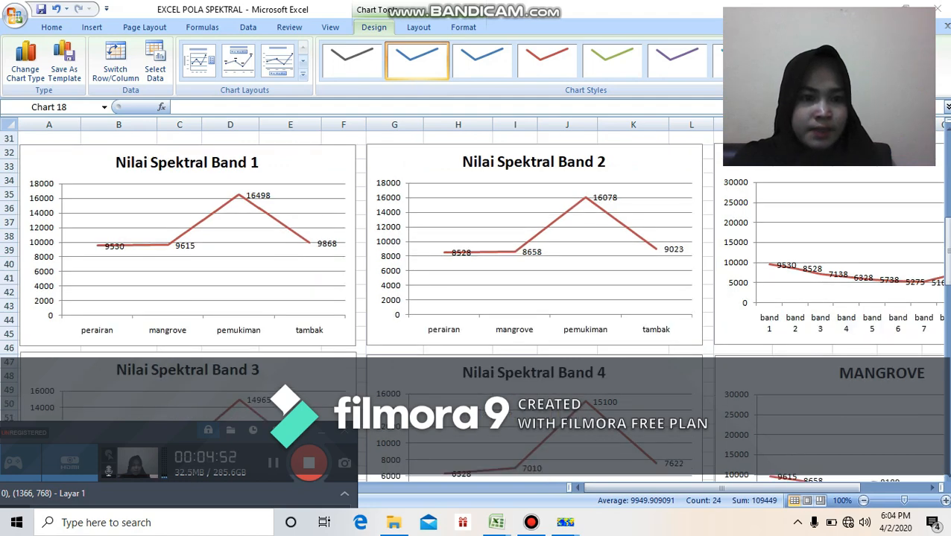
scroll(476, 298, "down", 1)
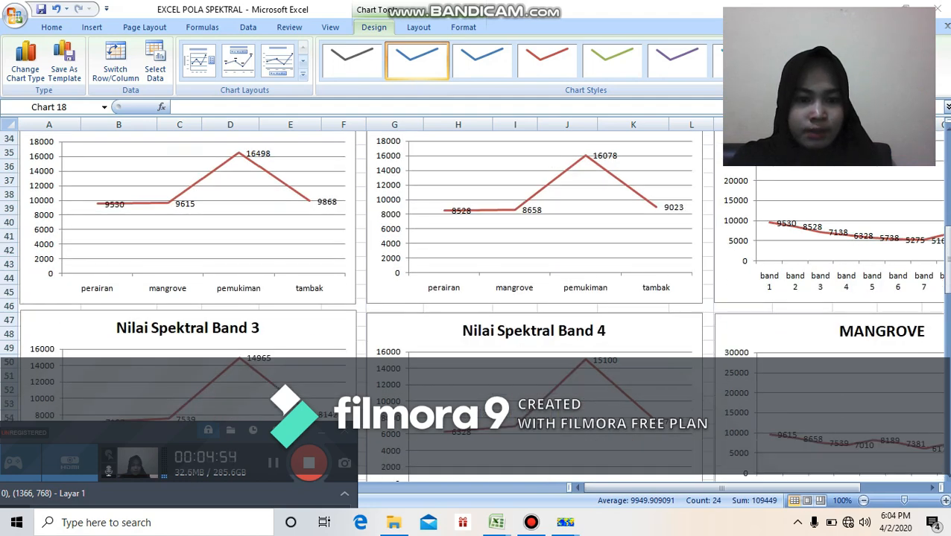
scroll(477, 298, "down", 12)
scroll(477, 298, "down", 8)
scroll(477, 298, "up", 13)
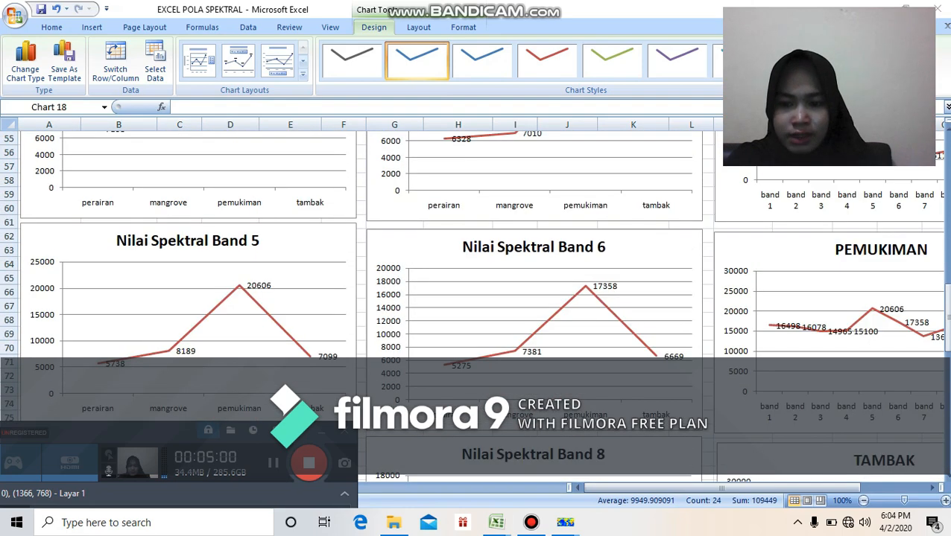
- Examine the finished PERAIRAN, MANGROVE, PEMUKIMAN and TAMBAK line charts beside the band charts
scroll(477, 298, "right", 5)
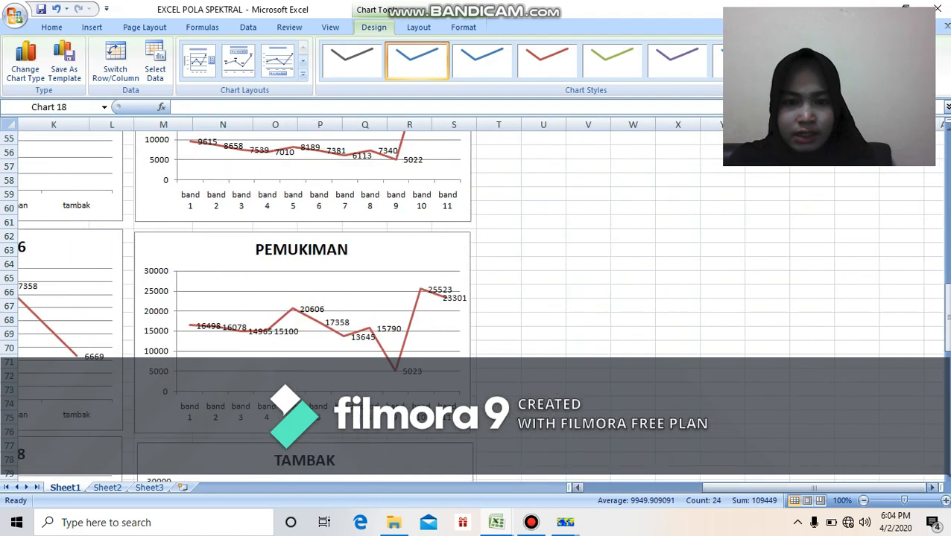
scroll(324, 305, "left", 3)
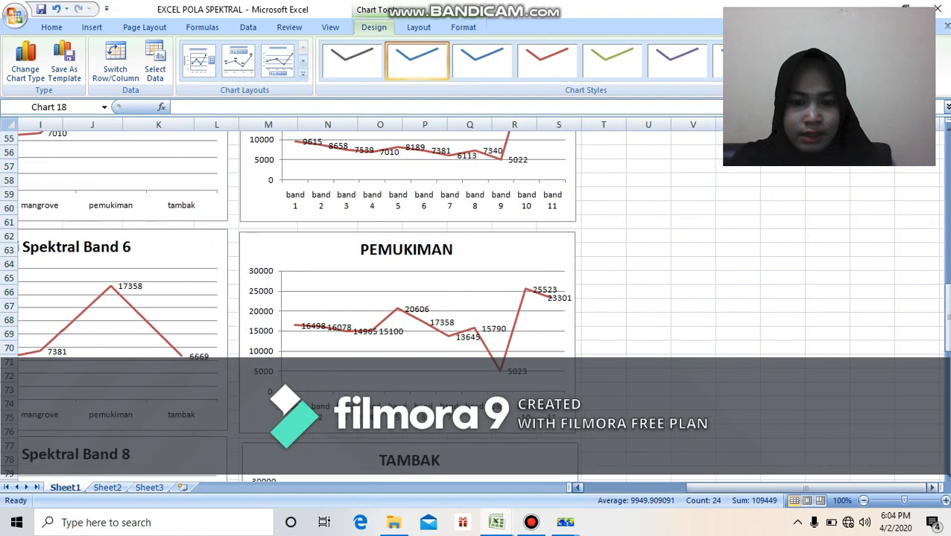
scroll(323, 305, "up", 6)
scroll(477, 298, "up", 5)
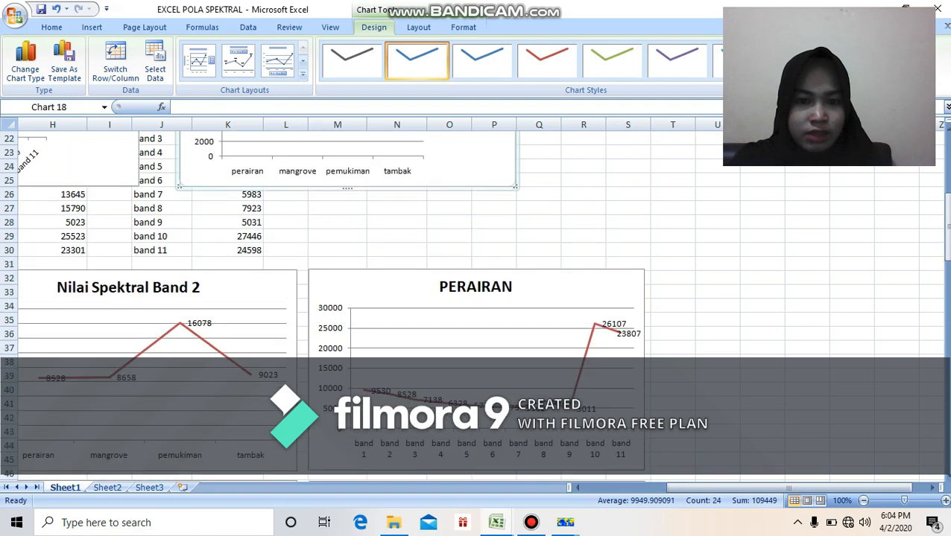
scroll(477, 298, "down", 4)
scroll(477, 298, "down", 11)
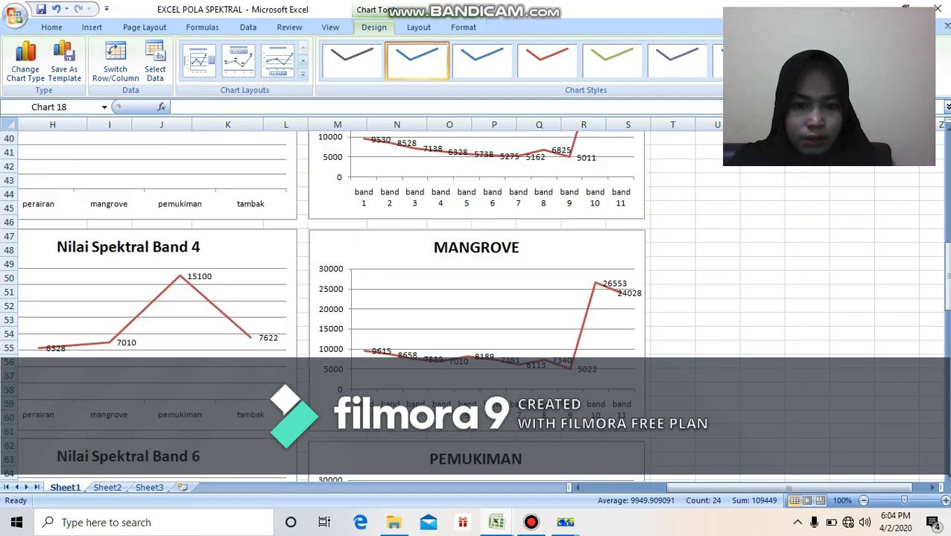
scroll(477, 298, "down", 3)
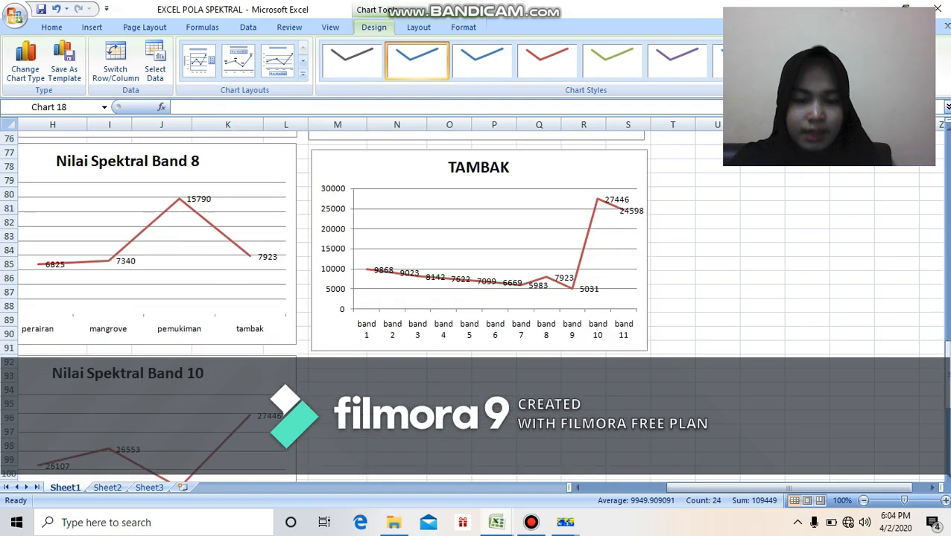